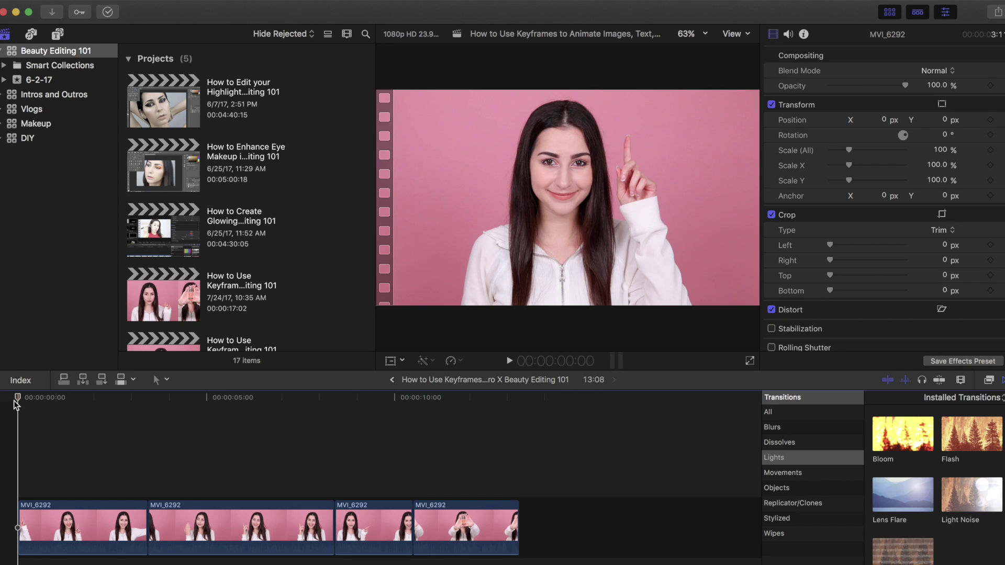
Place the lipstick image above the first video clip, connected at the very start of the timeline
key(space)
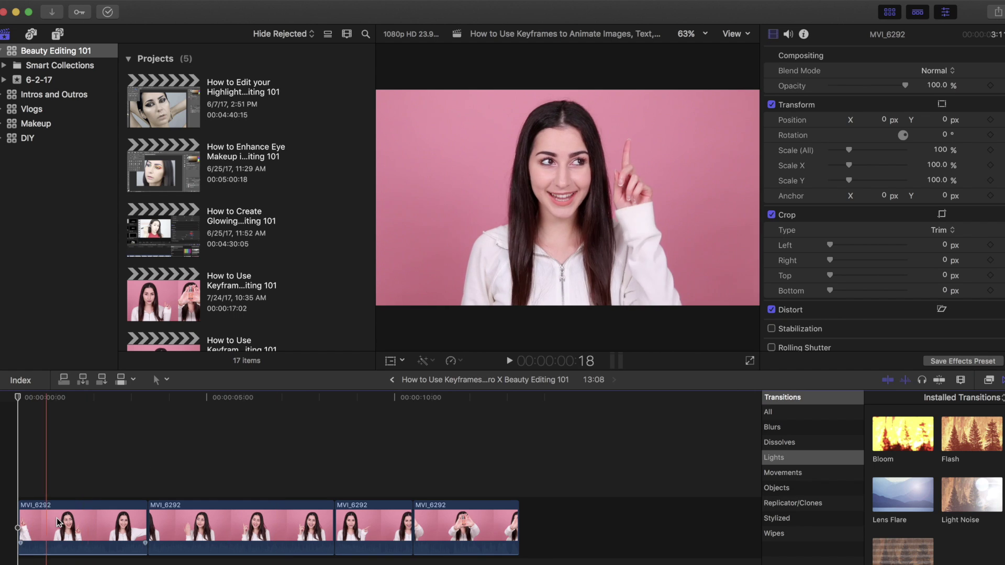
click(92, 523)
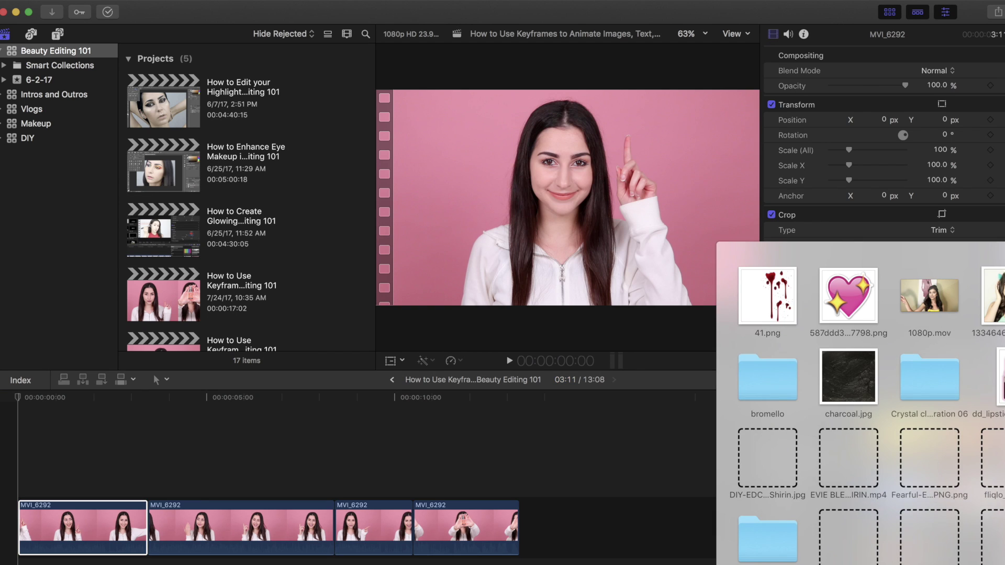
drag(920, 461, 17, 461)
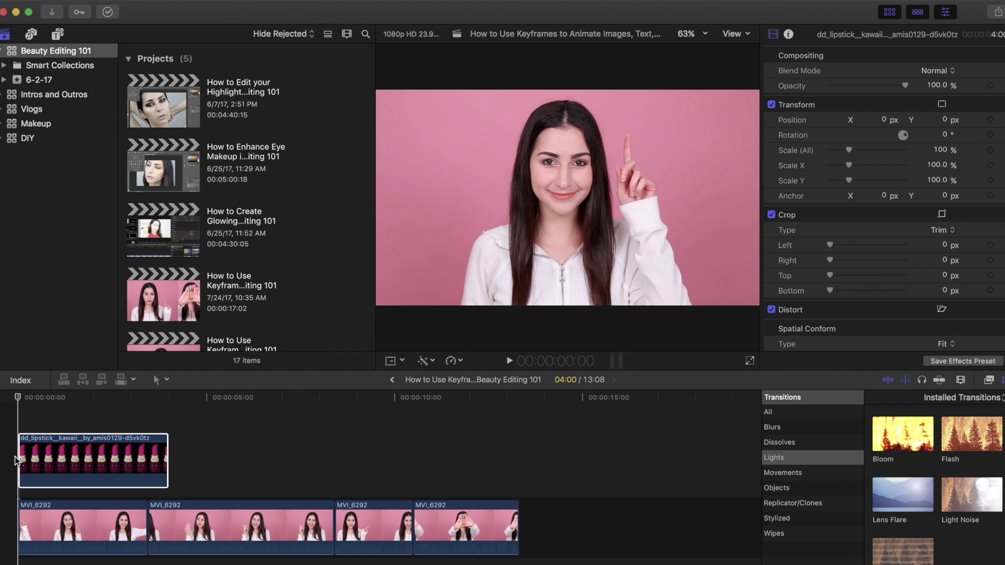
Scale the lipstick image to 56% and position it in the empty area beside the woman's raised finger
click(56, 399)
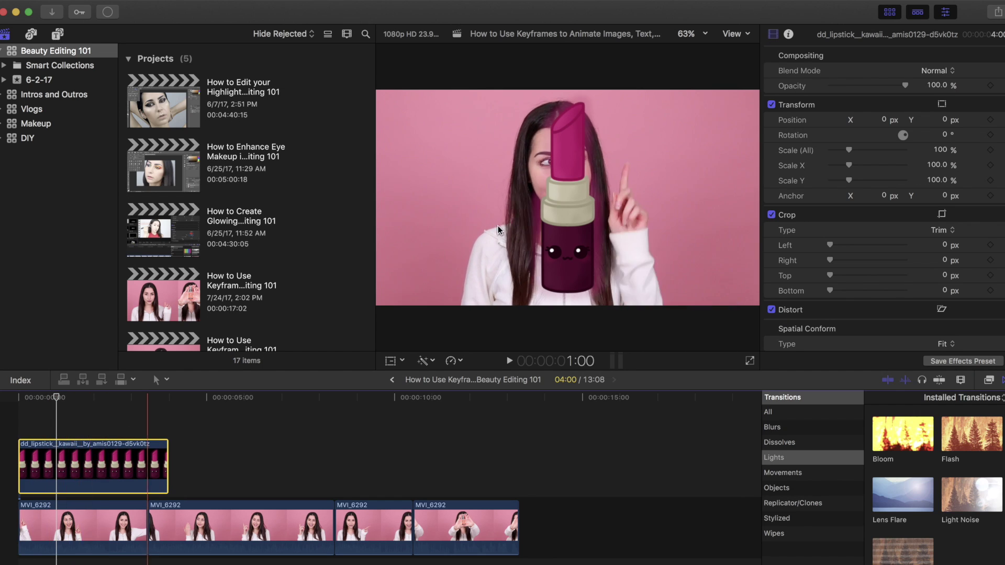
mouse_move(852, 151)
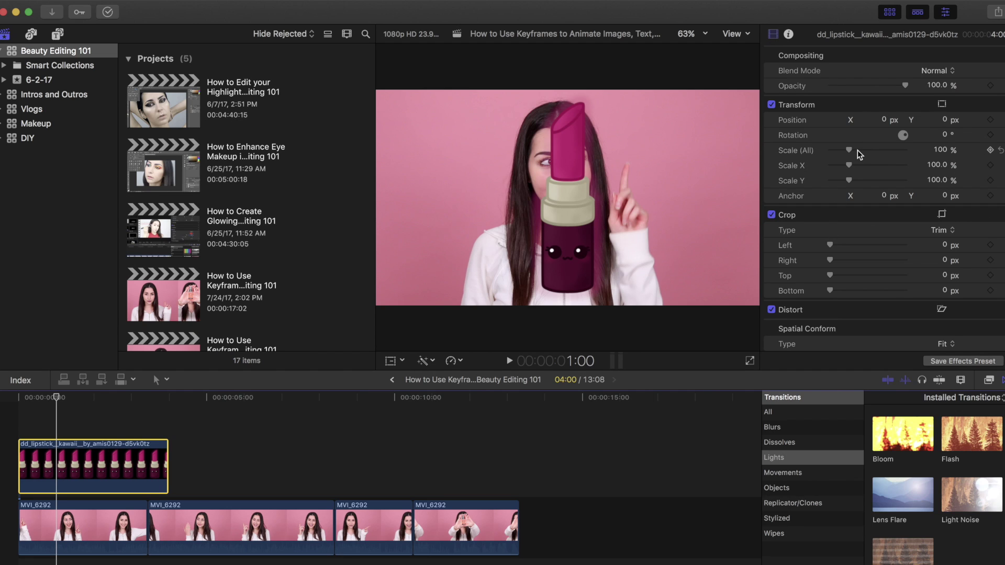
drag(850, 150, 838, 150)
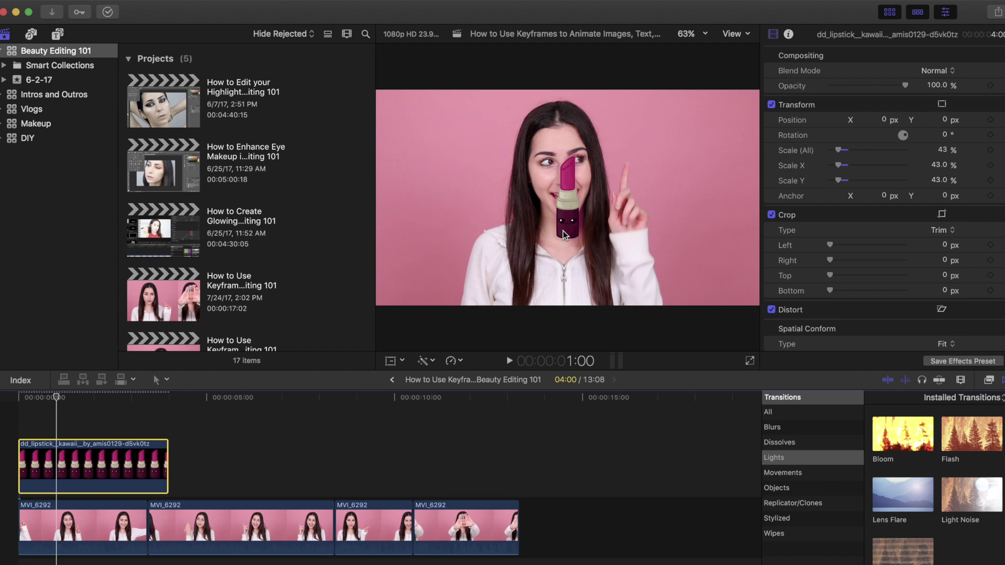
click(571, 214)
click(126, 466)
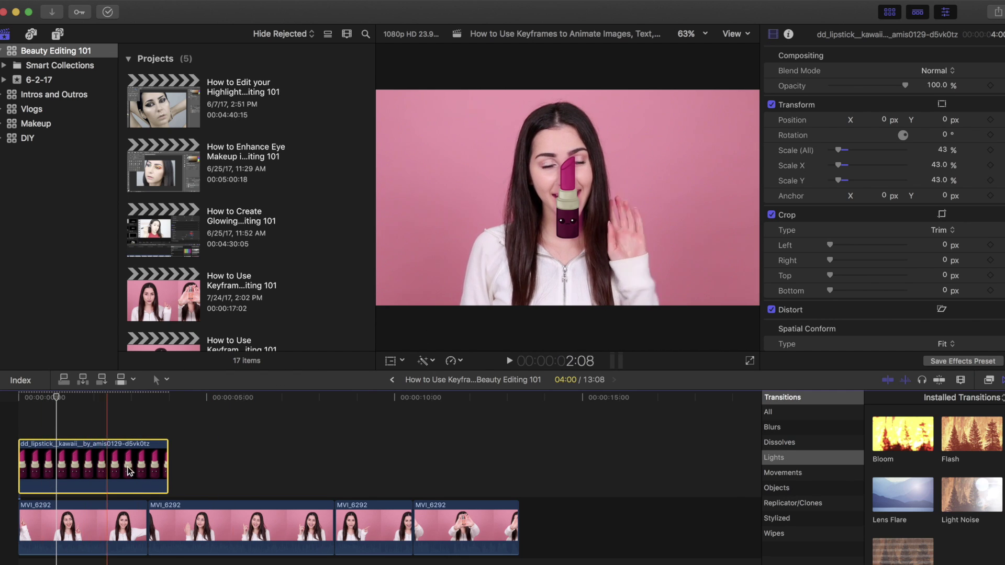
click(392, 362)
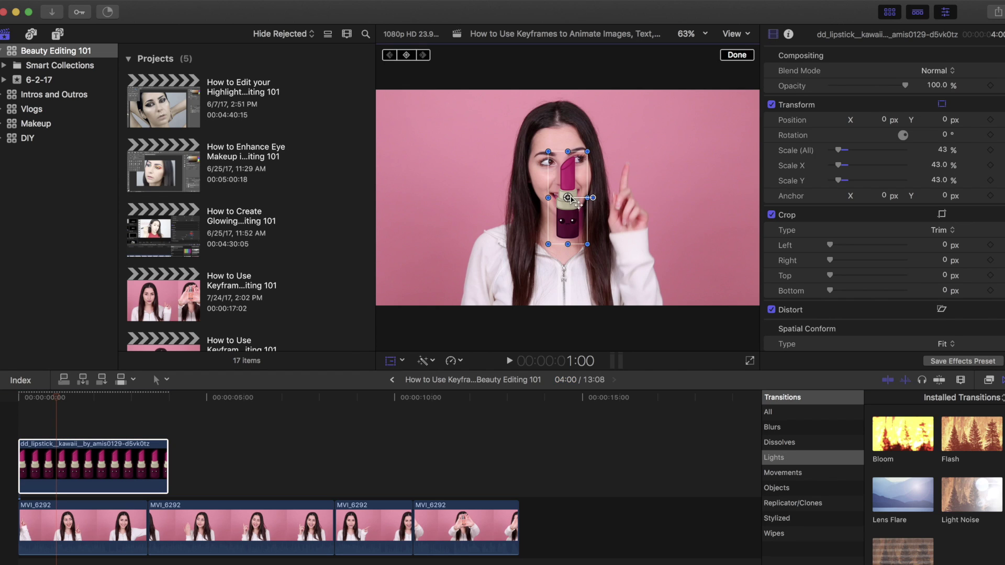
drag(568, 198, 680, 165)
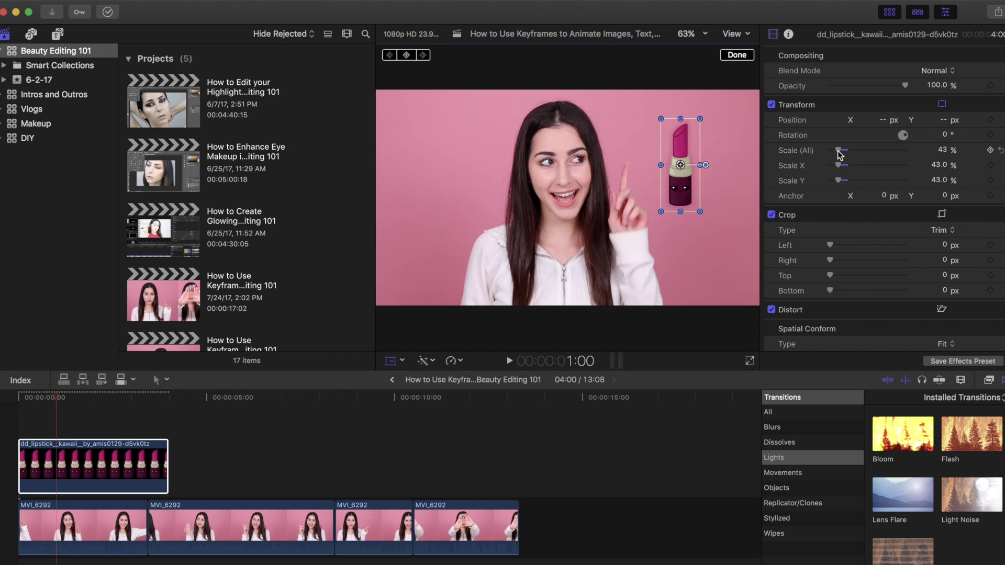
drag(838, 150, 840, 150)
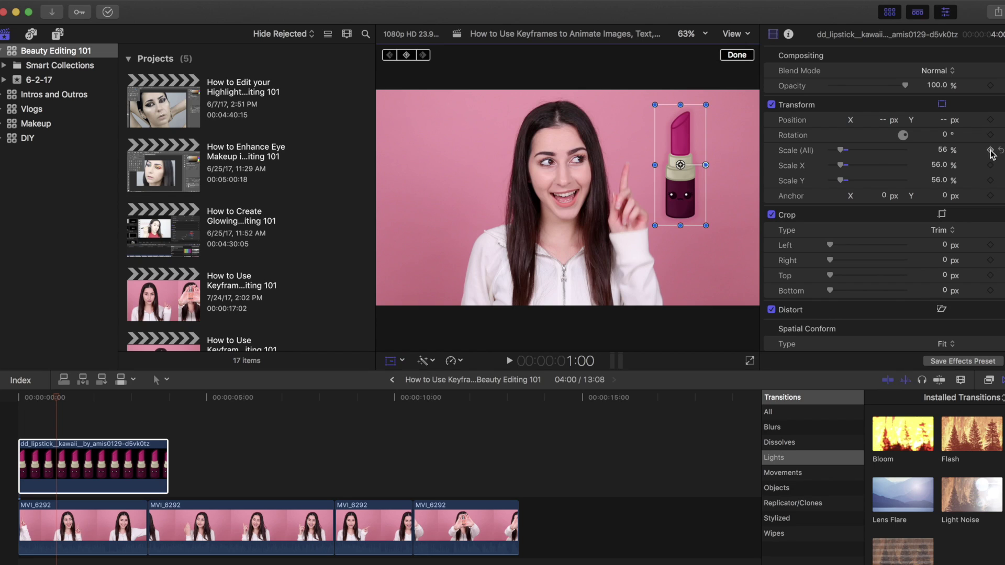
Keyframe the lipstick's position at 1:00 and move it out of frame past the image's right edge at 2:09
click(991, 121)
click(59, 399)
drag(60, 399, 110, 404)
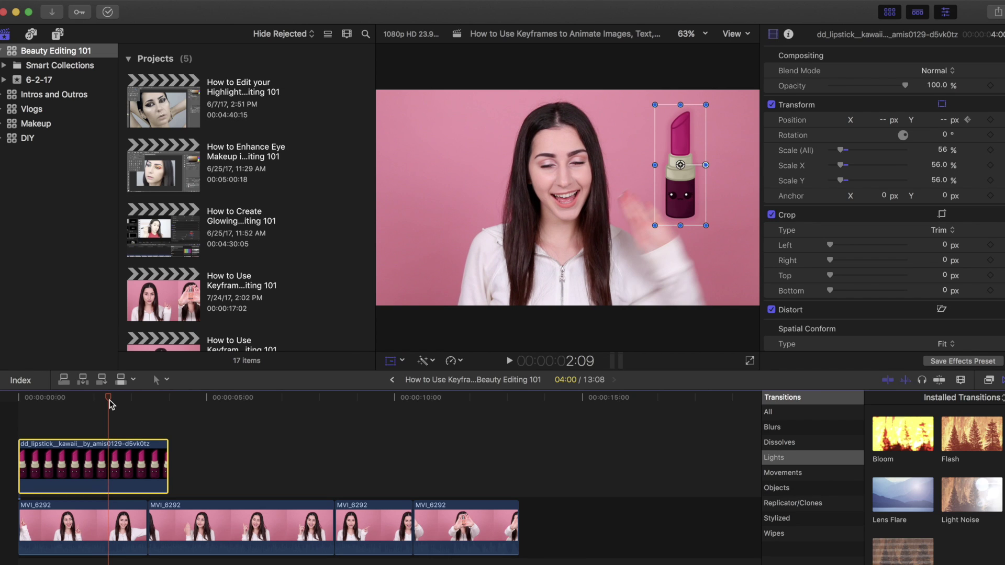
drag(691, 174, 794, 168)
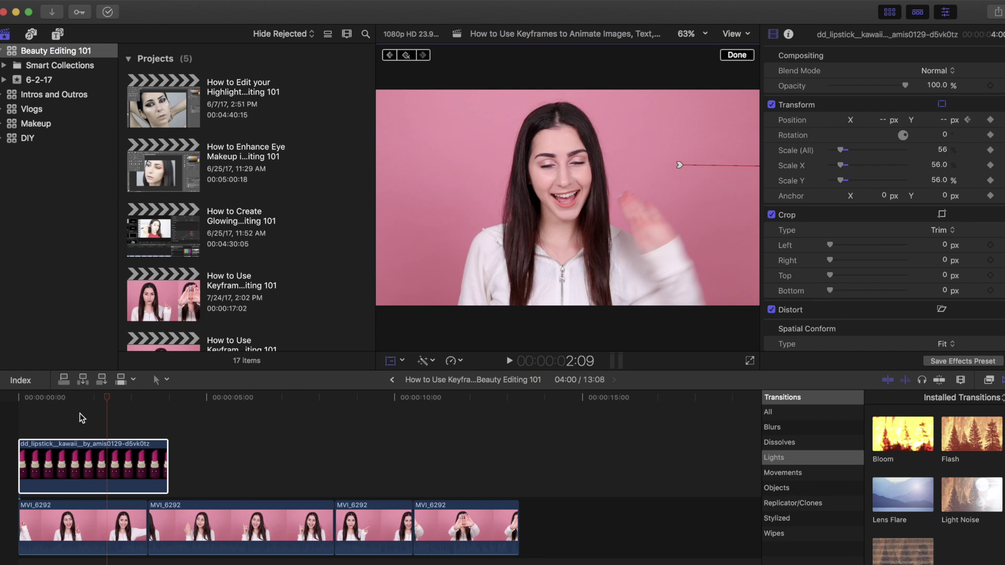
Preview the lipstick's exit movement and show the video animation for the lipstick clip
drag(108, 402, 46, 403)
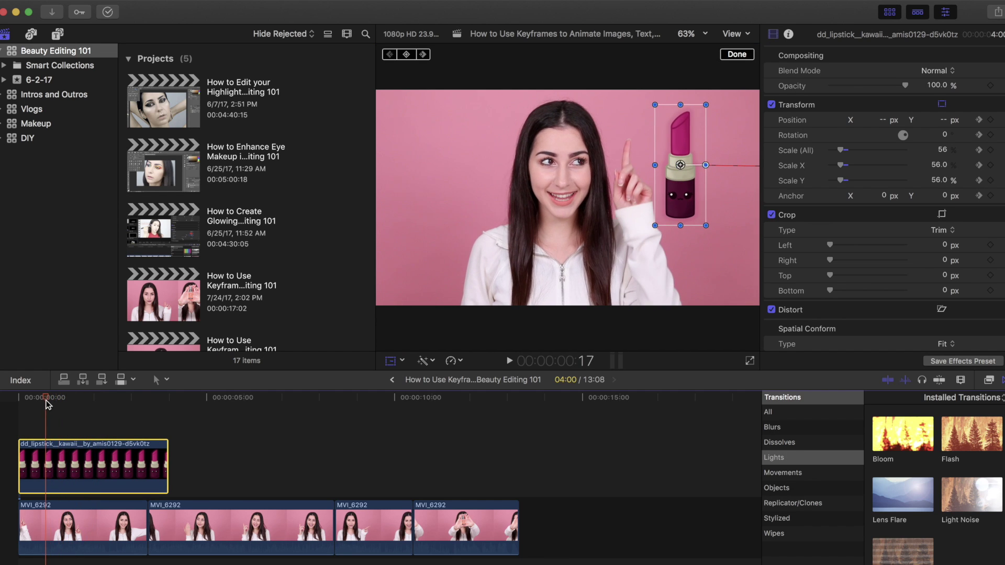
key(space)
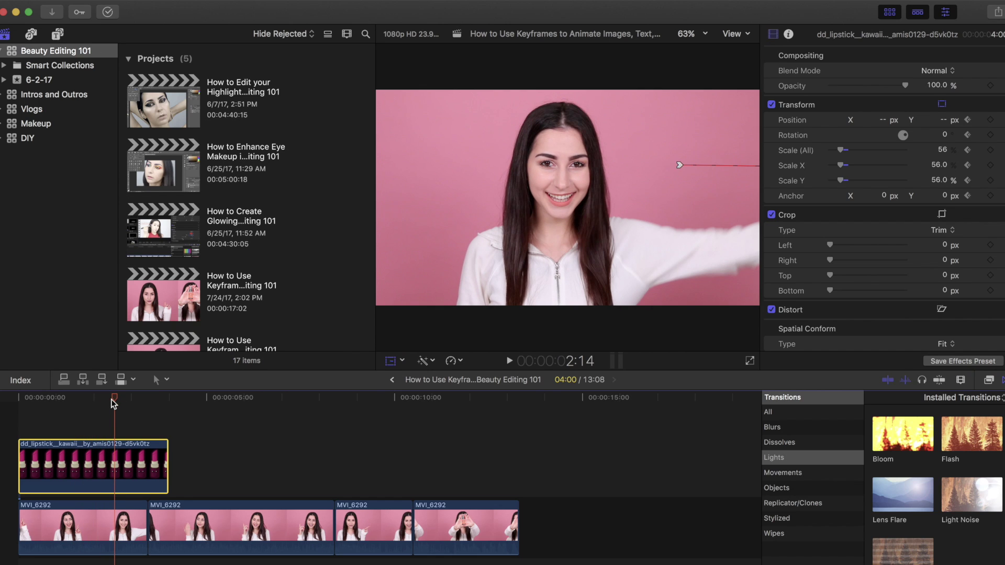
drag(115, 401, 51, 401)
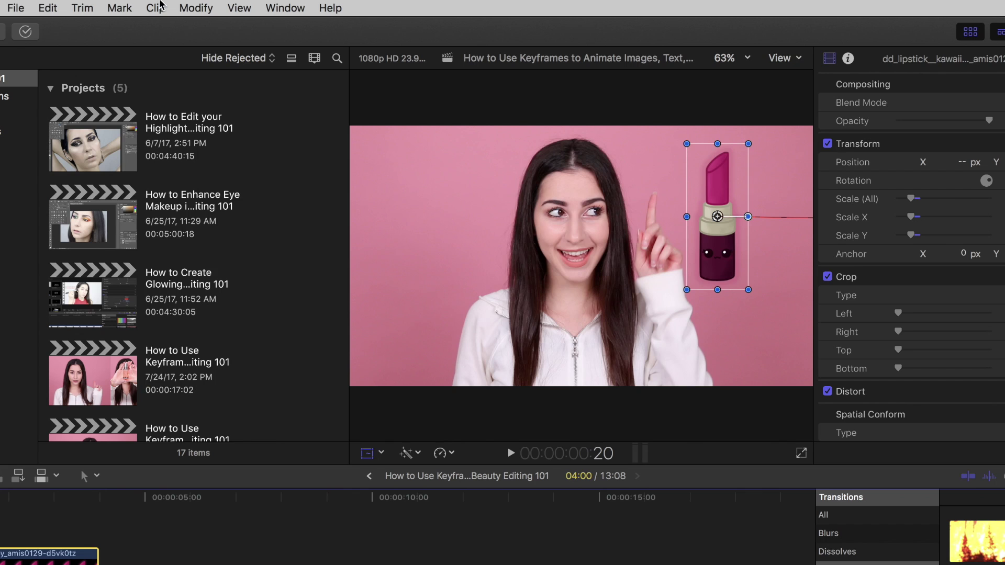
click(219, 2)
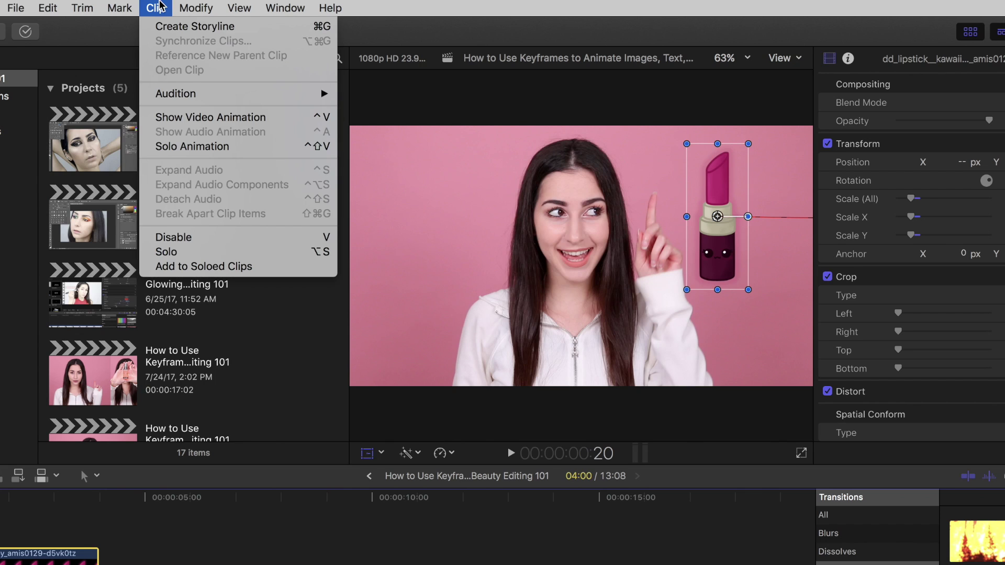
click(179, 121)
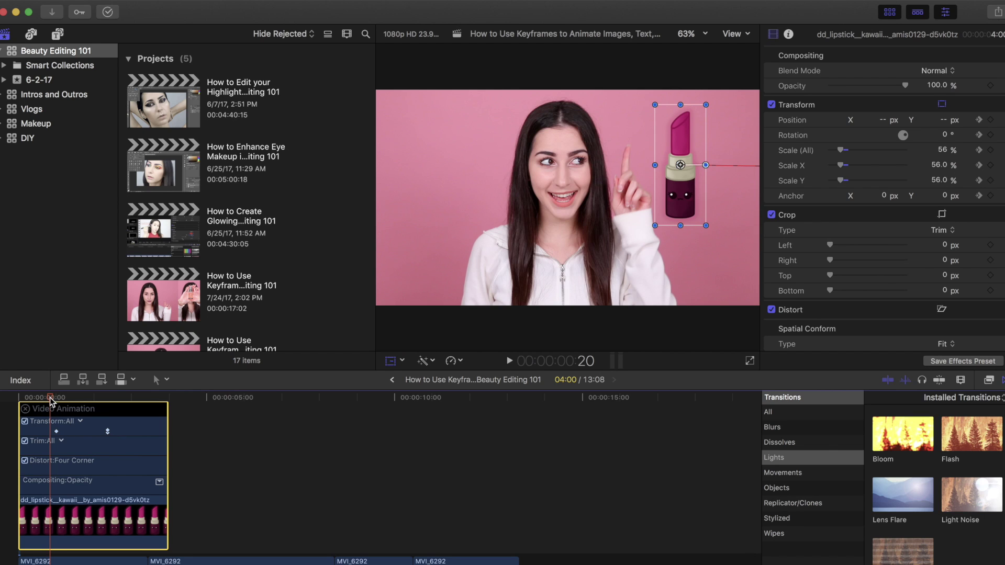
Try an entrance for the lipstick by moving it straight up out of frame at frame 4
click(30, 399)
drag(30, 401, 26, 402)
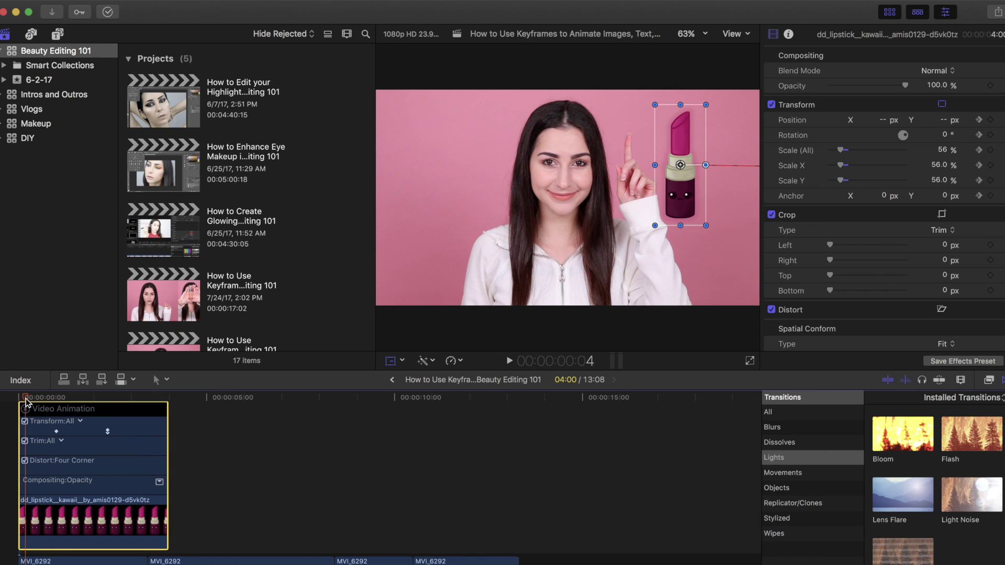
click(30, 432)
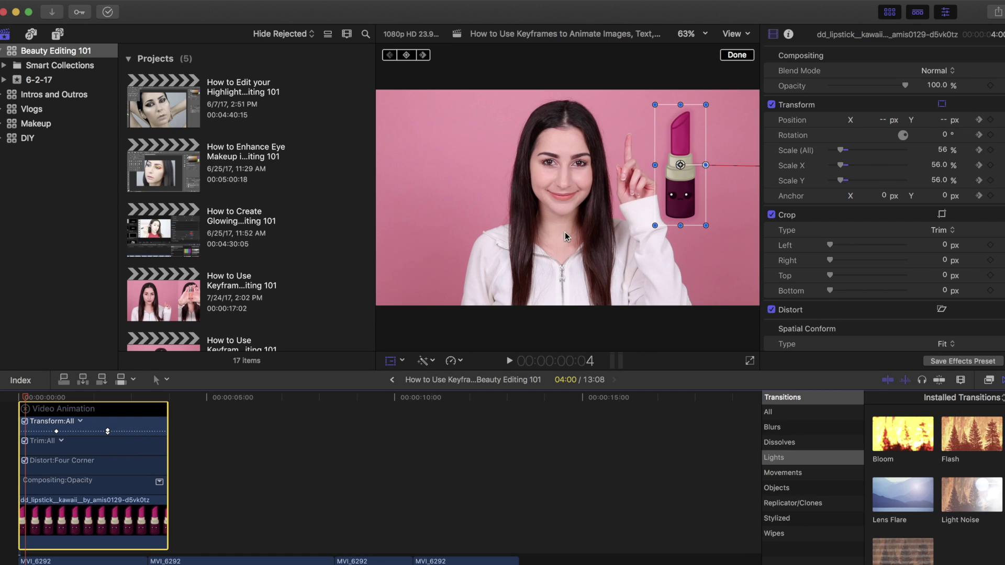
drag(681, 165, 673, 27)
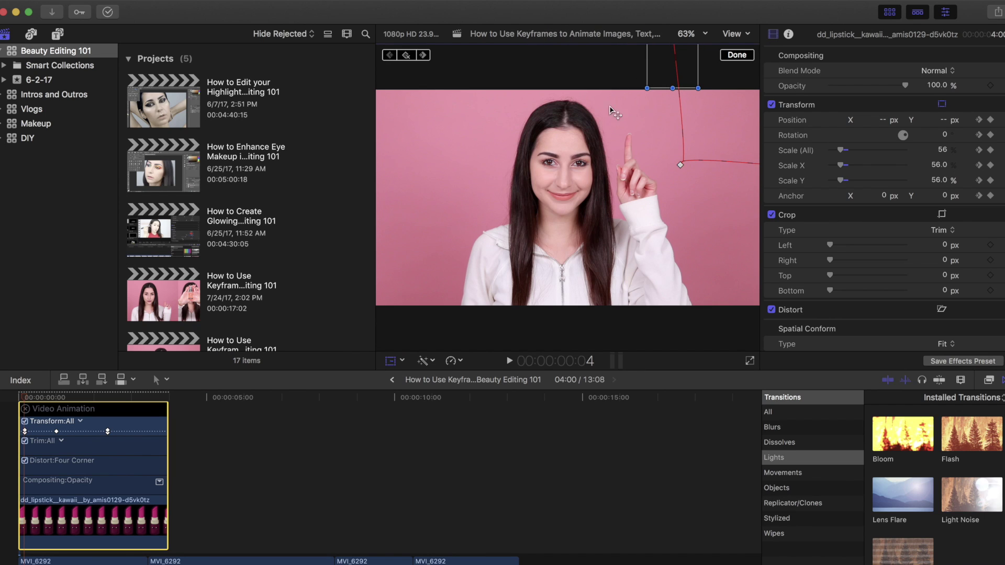
Play back the lipstick's entrance and exit from the start of the clip
click(23, 398)
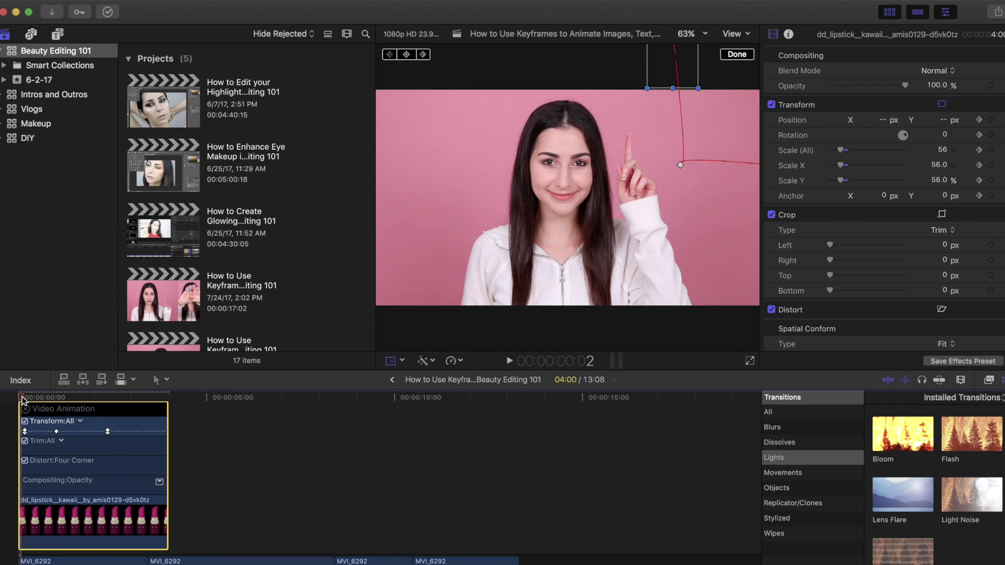
key(space)
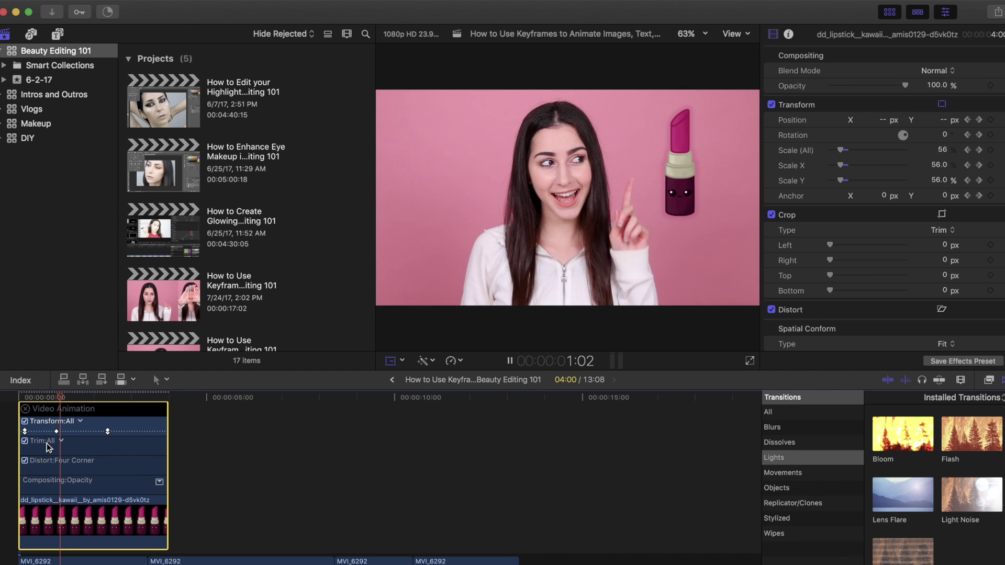
key(space)
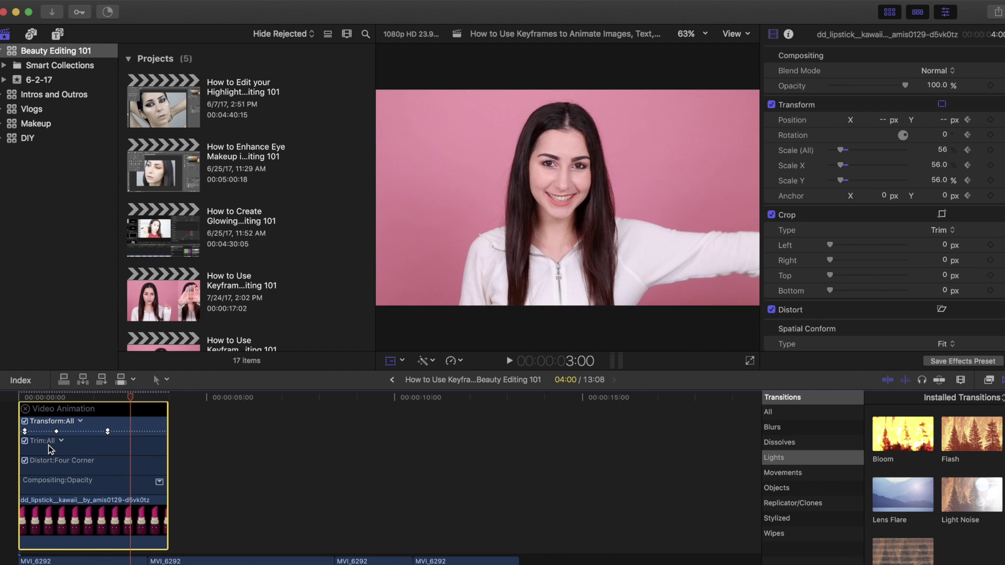
Delete the first and last Transform keyframes of the lipstick clip, keeping only the middle one
drag(74, 400, 70, 399)
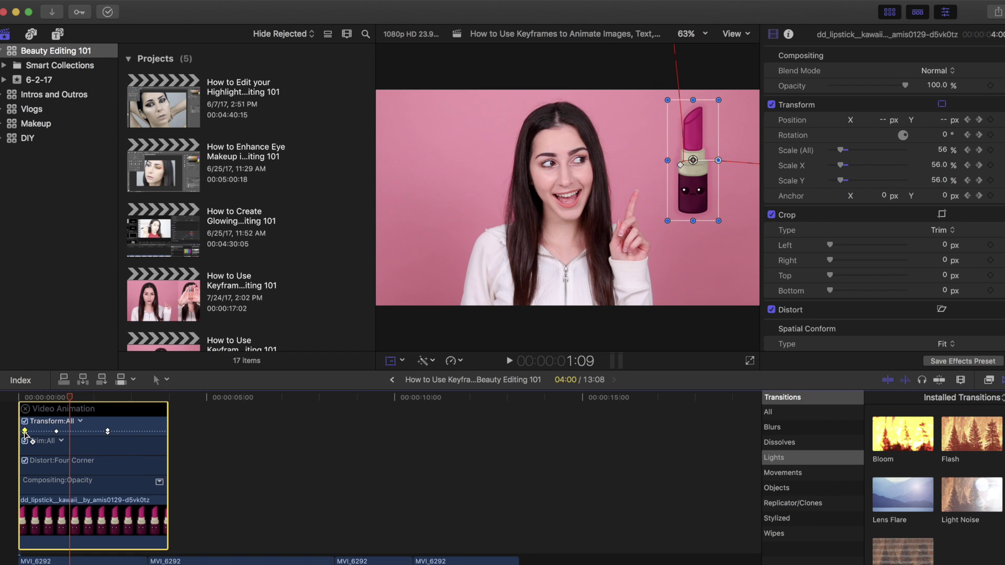
drag(24, 433, 108, 437)
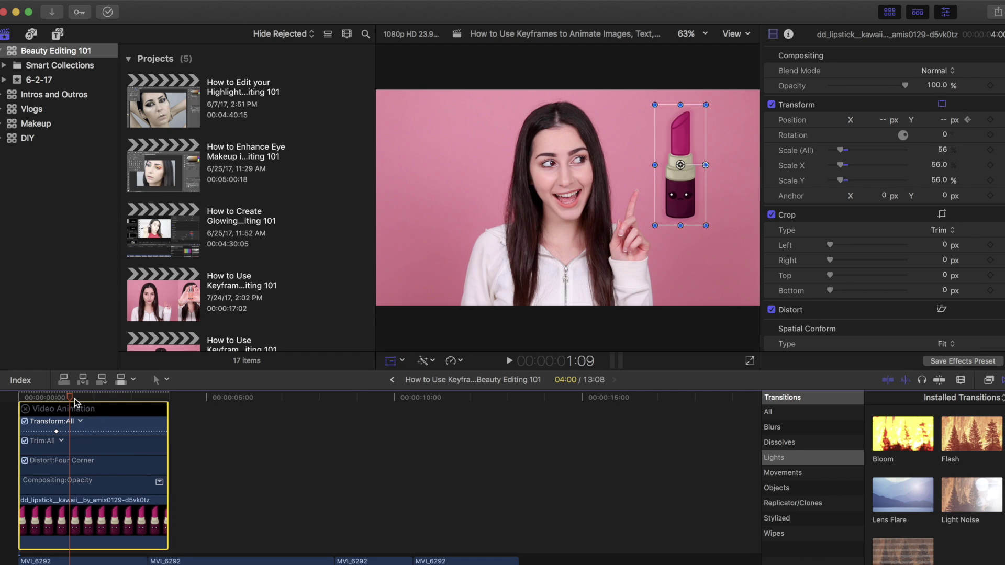
Move the remaining Transform keyframe to about 1:18 and add another at 2:08 to hold the lipstick in place
drag(70, 402, 107, 404)
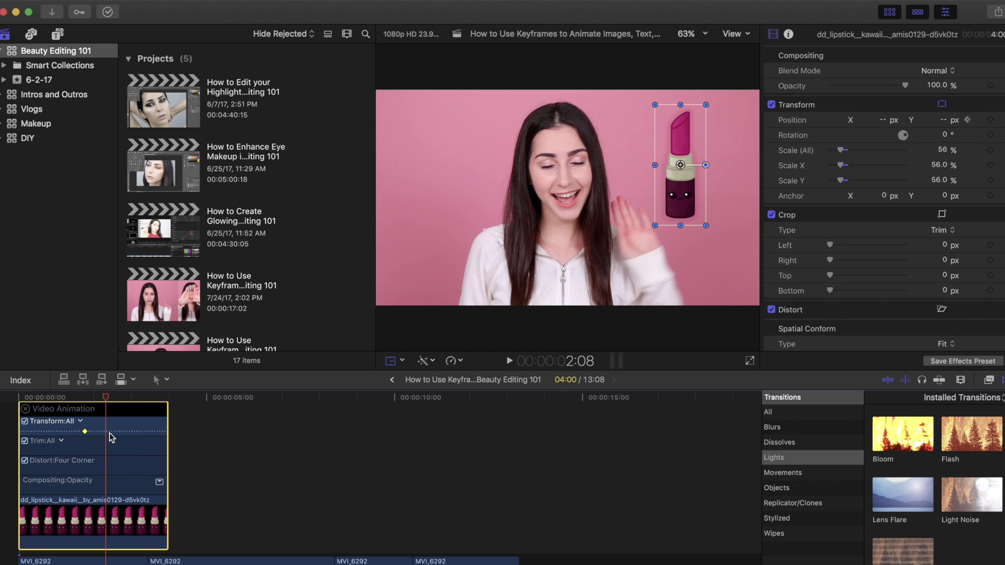
key(alt+k)
Keyframe the lipstick above the frame near the clip's start and beyond the frame's right edge at 2:14
drag(106, 402, 34, 403)
drag(680, 164, 680, 29)
drag(32, 402, 117, 404)
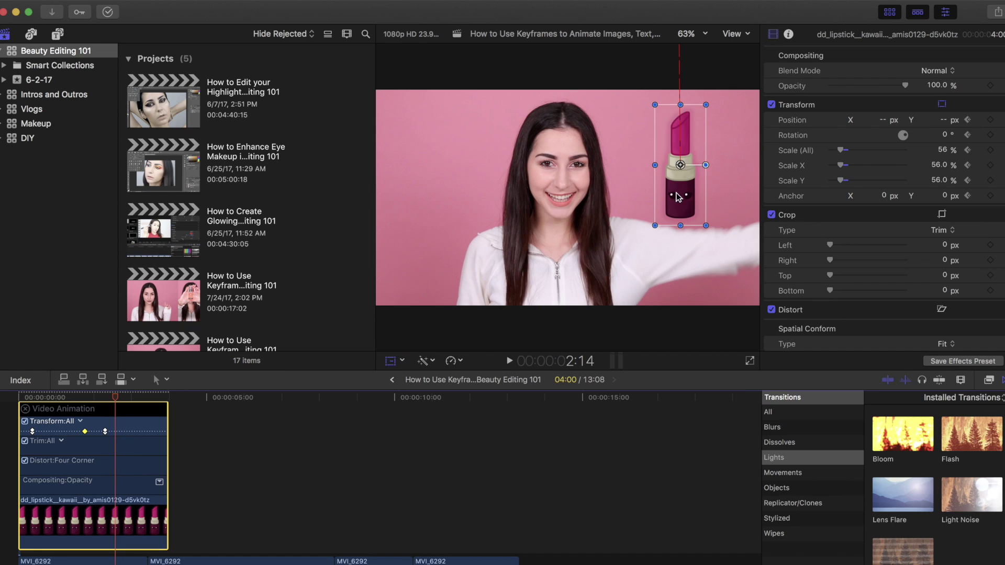
drag(680, 166, 800, 169)
Play back the revised lipstick animation and trim the end of its clip to match the first video clip at 3:11
drag(118, 401, 19, 403)
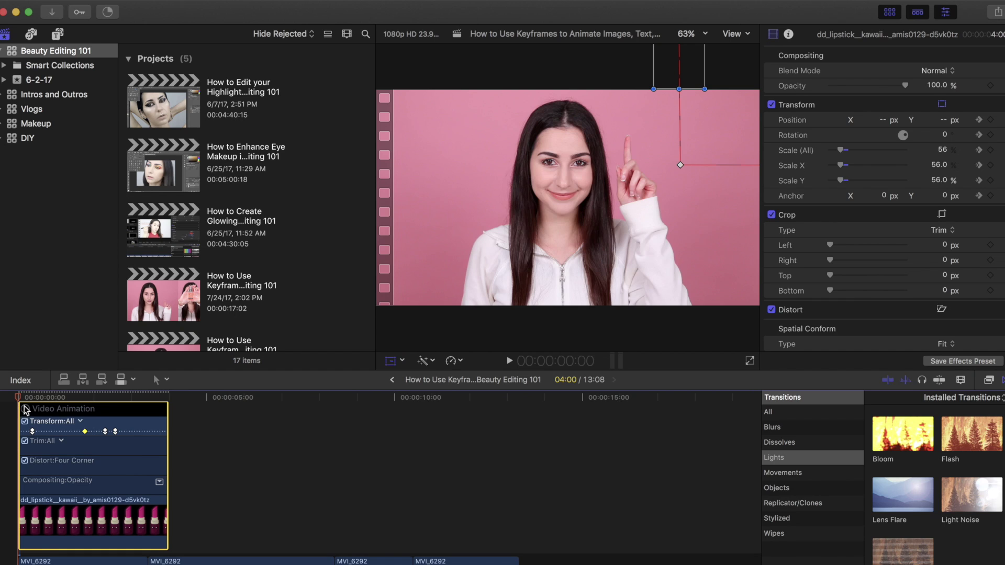
key(space)
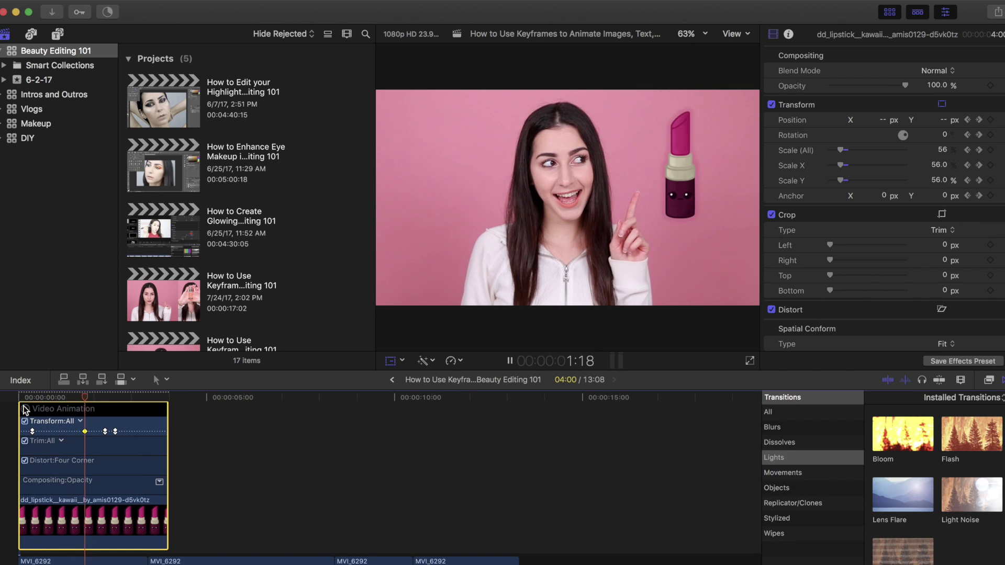
key(space)
click(21, 400)
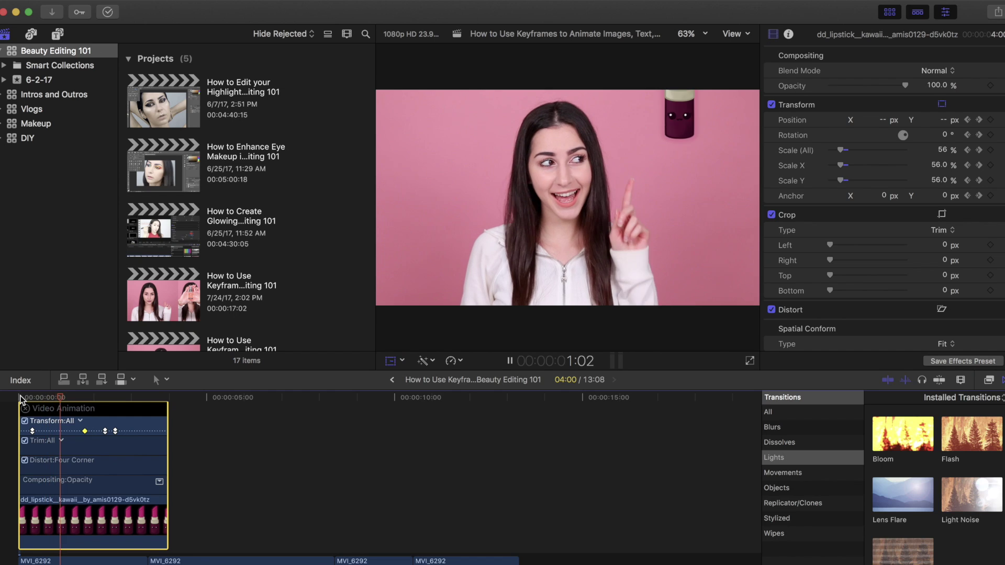
key(space)
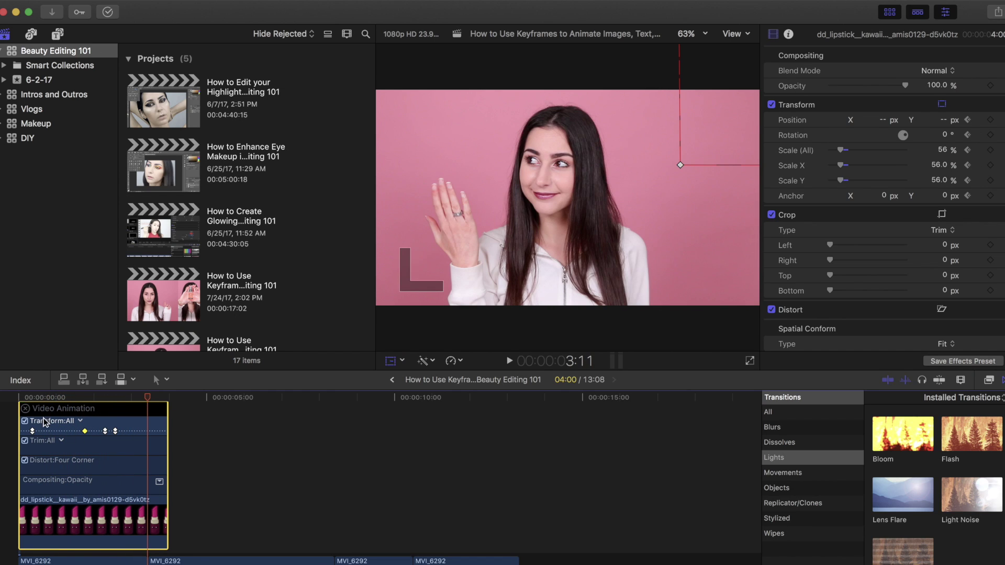
drag(167, 532, 143, 532)
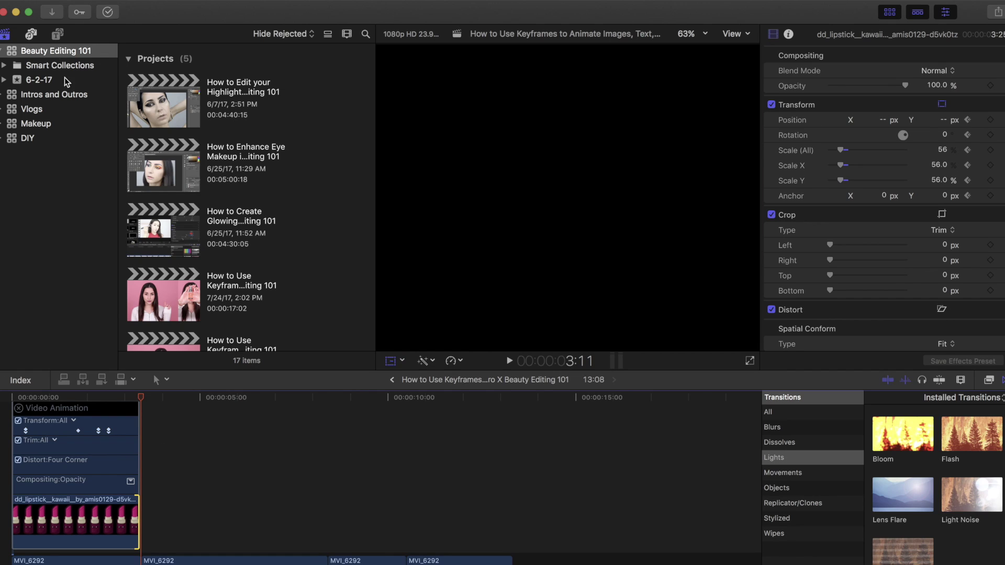
Add a Basic Title above the second video clip starting at 3:11 and display it at 5:08
key(alt+super+1)
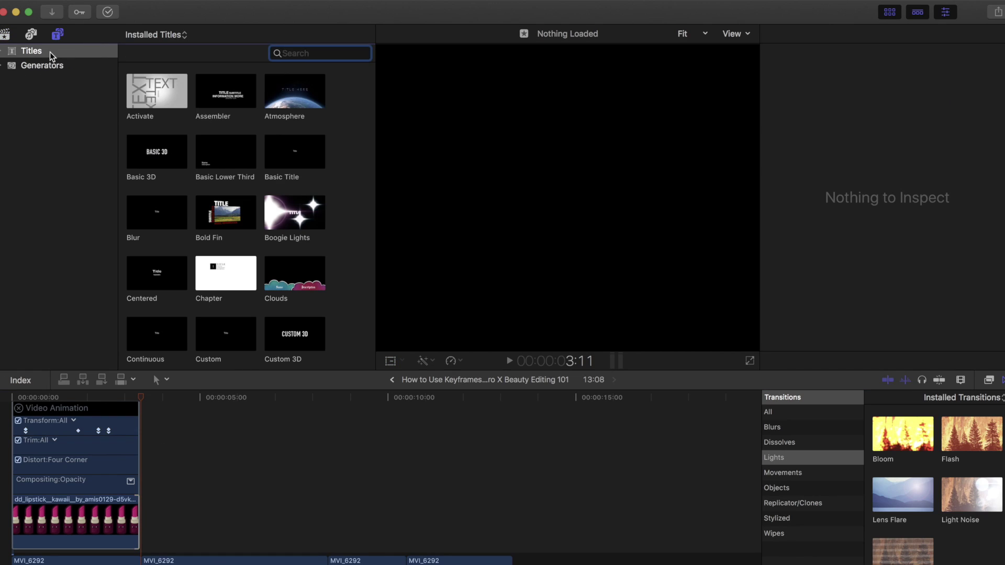
drag(297, 151, 143, 528)
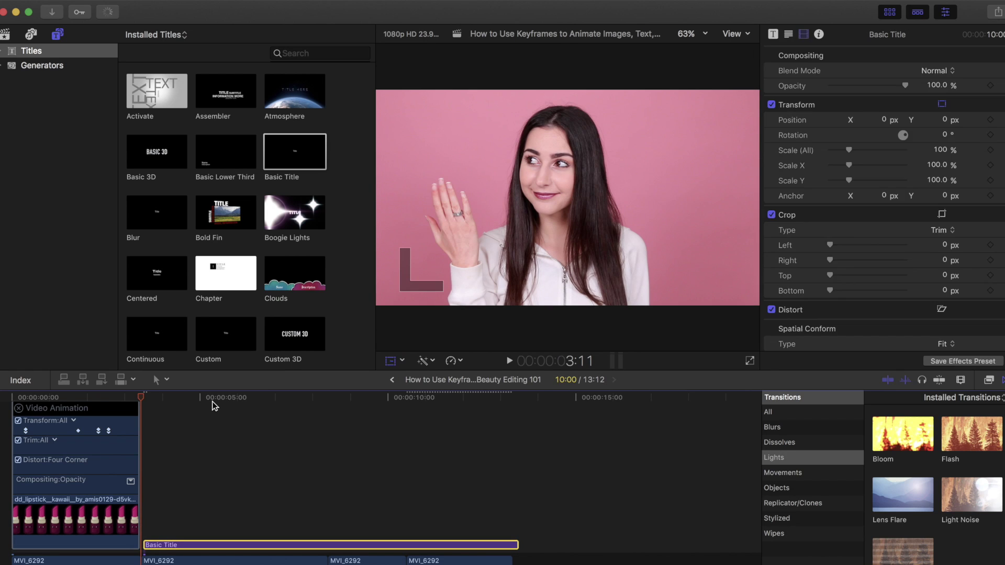
click(211, 399)
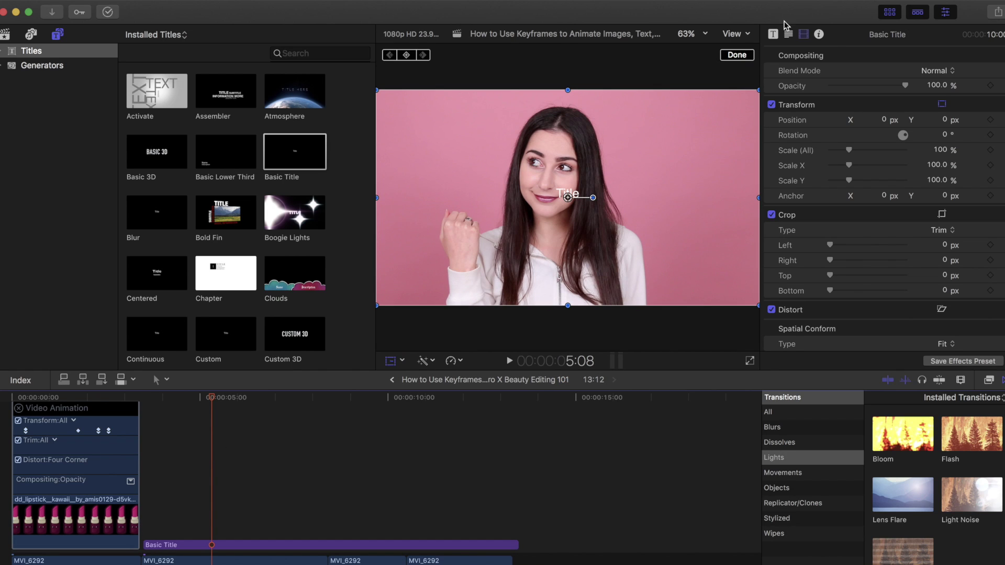
Replace the title's placeholder text with "Gerard Cosmetics" and "It's Complicated" on two separate lines
click(771, 34)
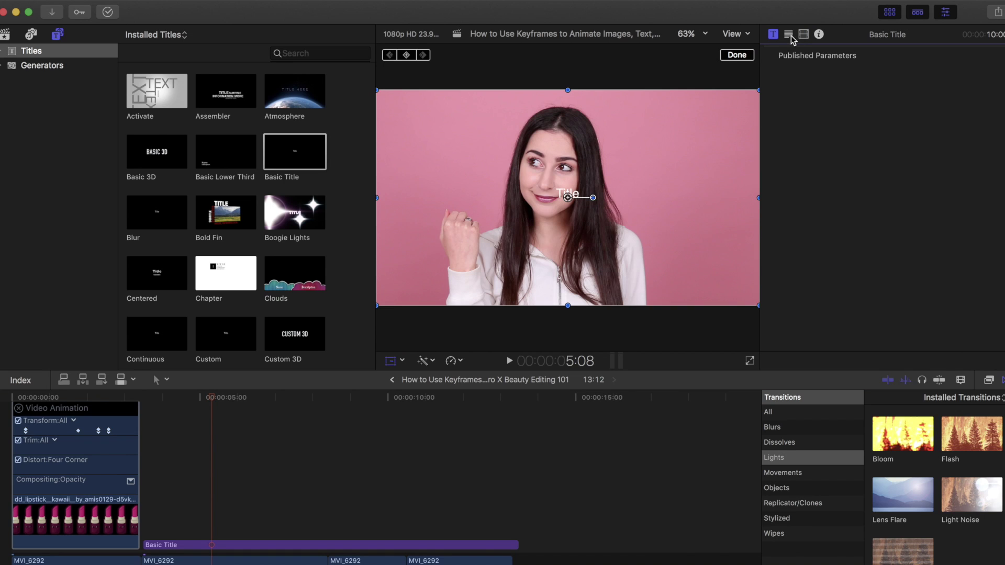
click(789, 35)
double_click(794, 98)
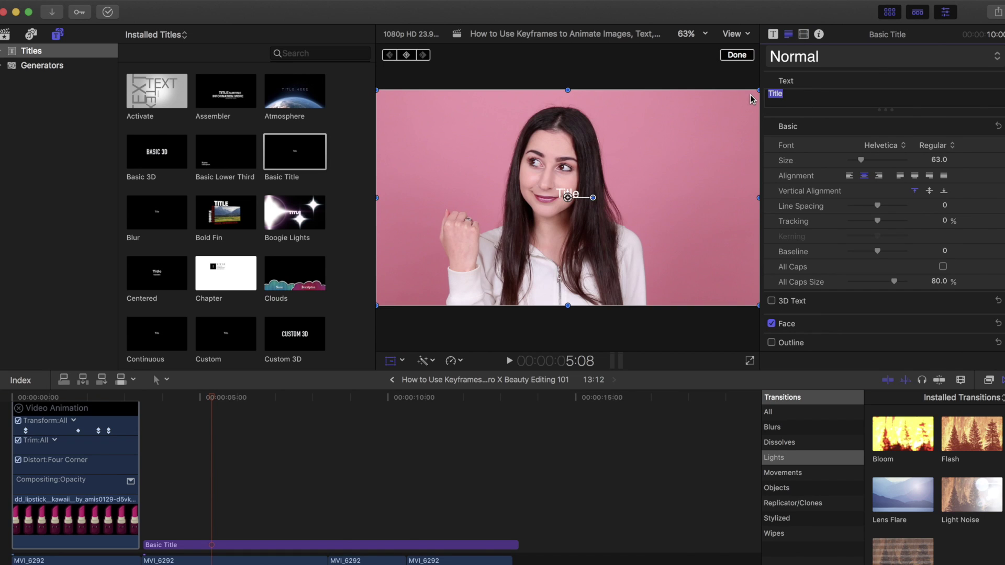
text(Gerard Cosm)
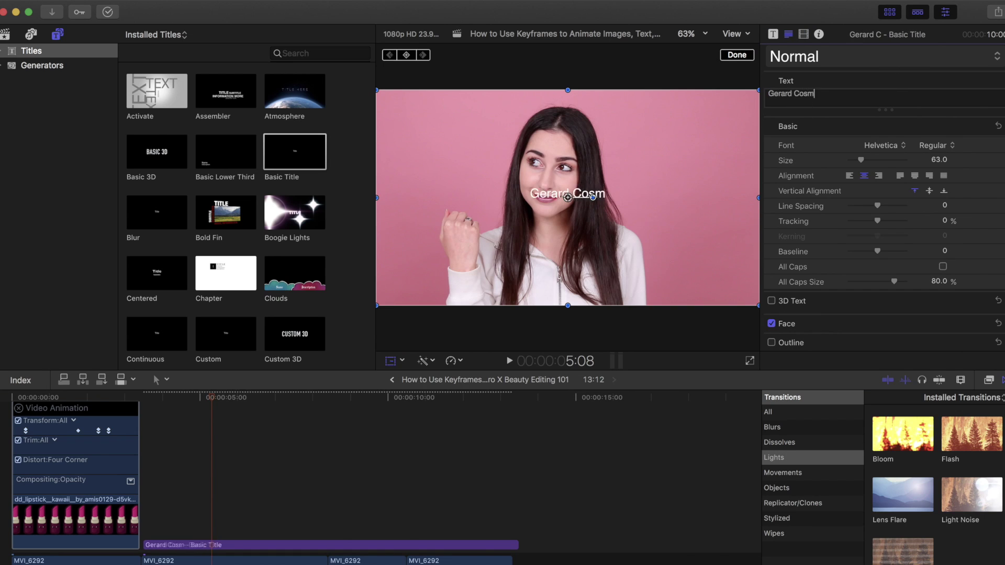
text(etics It's Complicated)
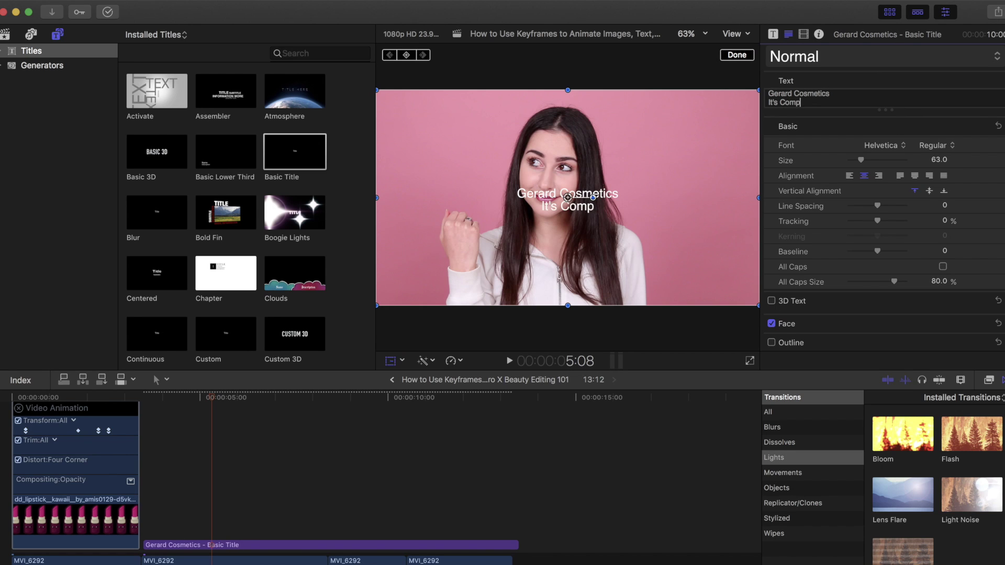
Set the font of both lines of the title text to Posterboard
key(super+a)
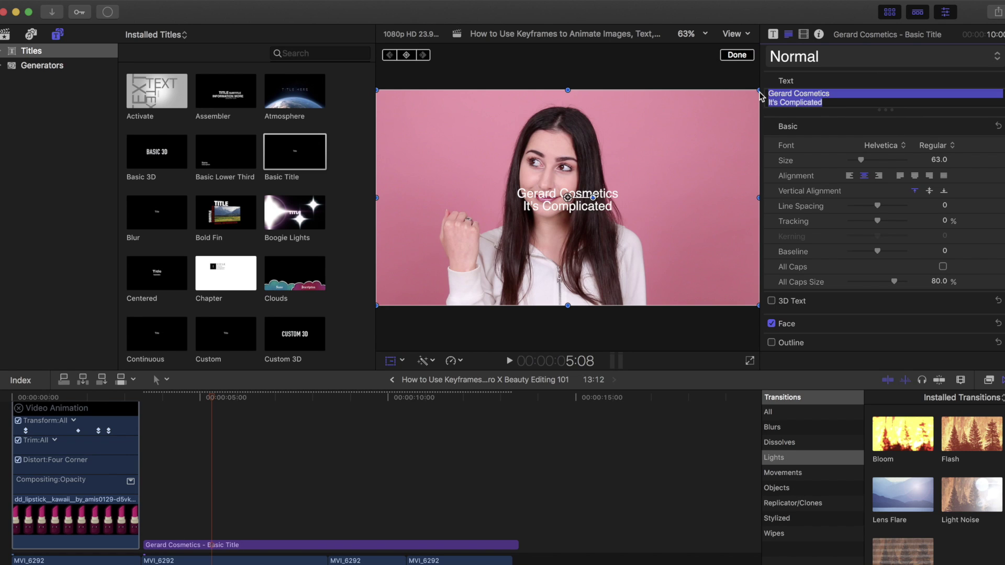
click(896, 146)
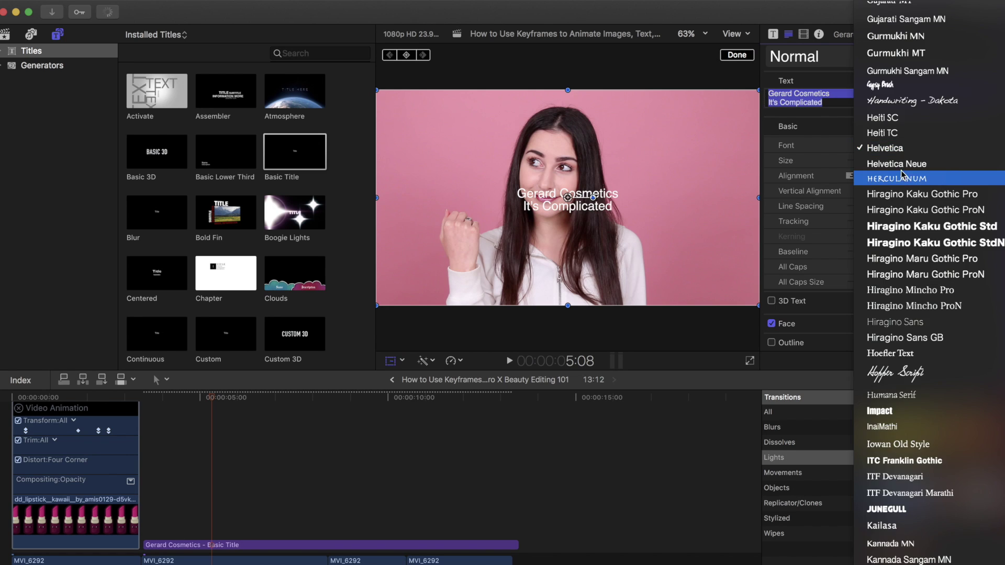
scroll(931, 375, down, 10)
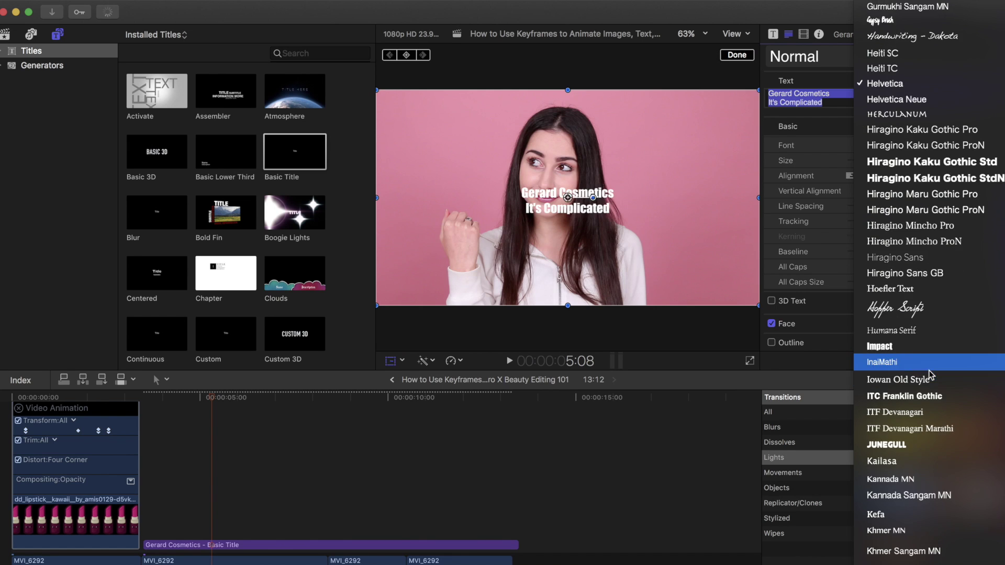
scroll(929, 372, down, 15)
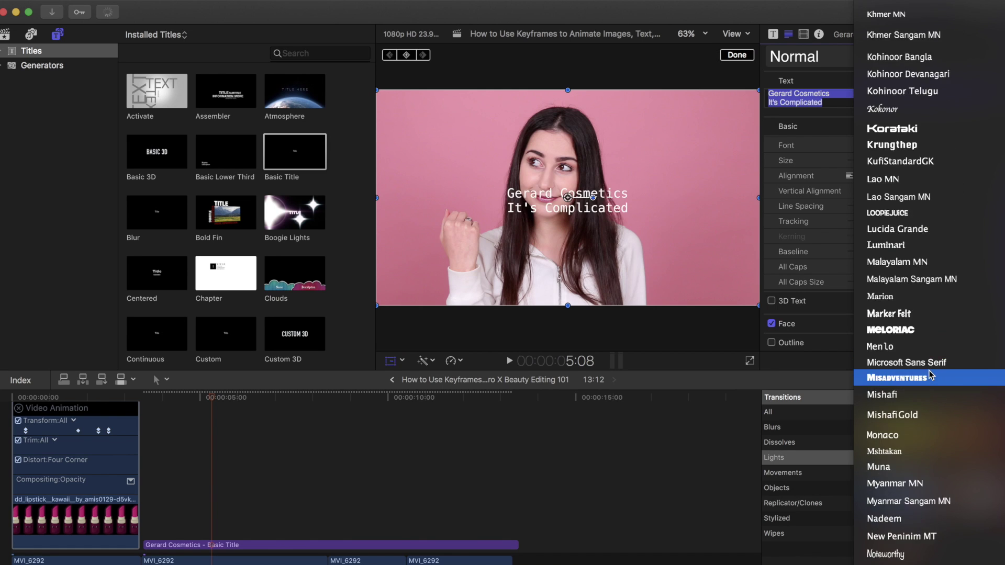
scroll(928, 369, down, 3)
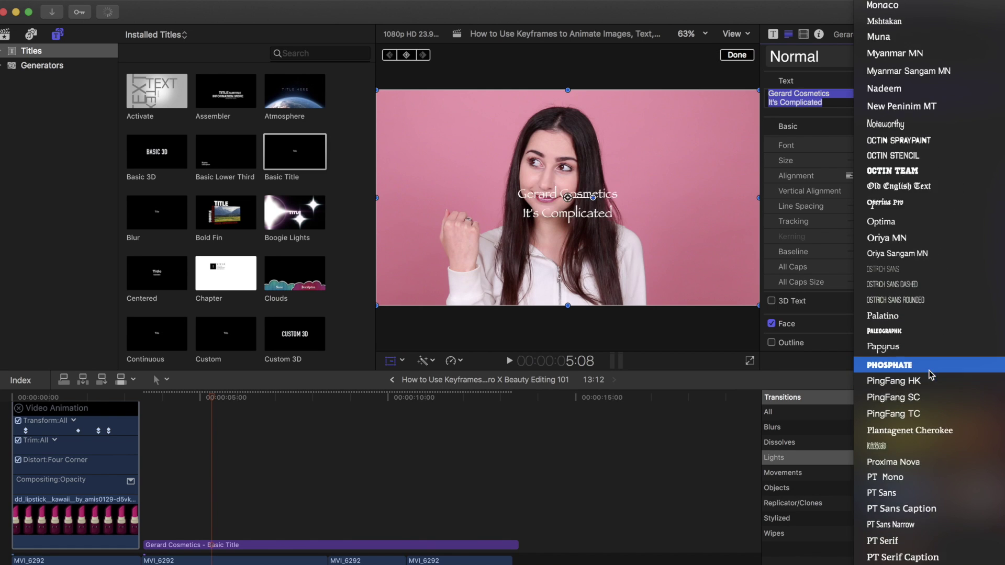
click(899, 417)
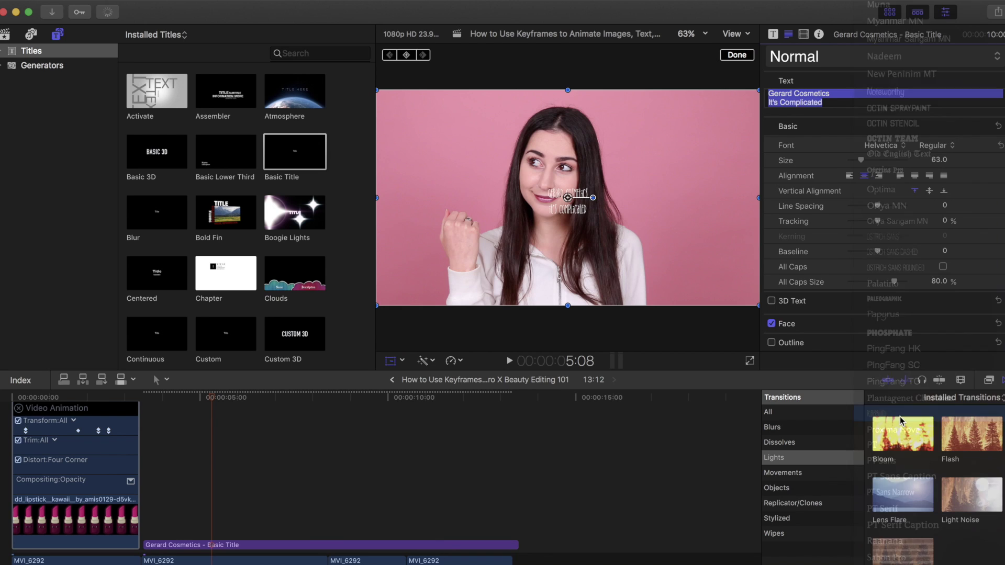
Set the "It's Complicated" line to size 131 and baseline 40, leaving both text lines selected
click(820, 107)
drag(836, 106, 765, 103)
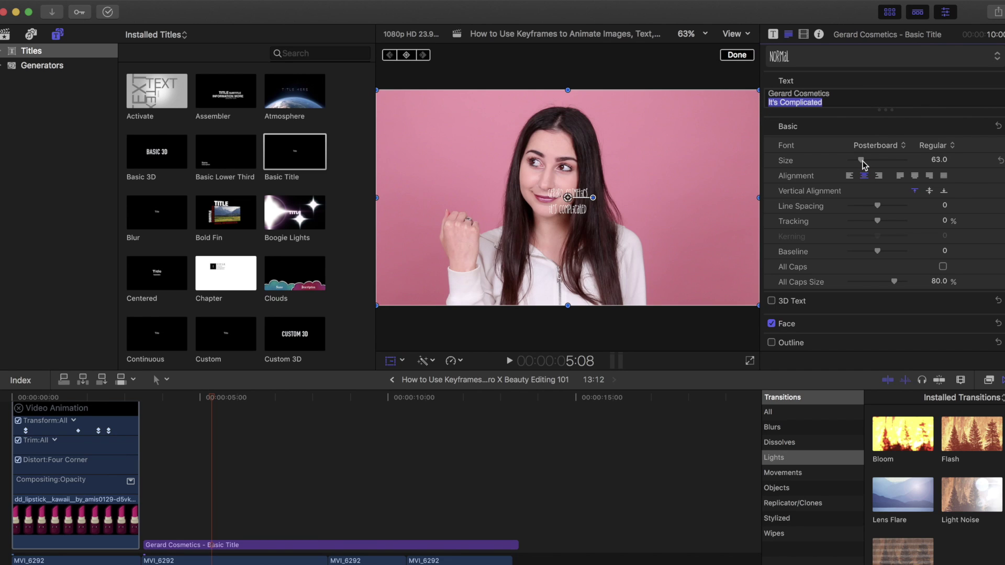
drag(862, 161, 877, 162)
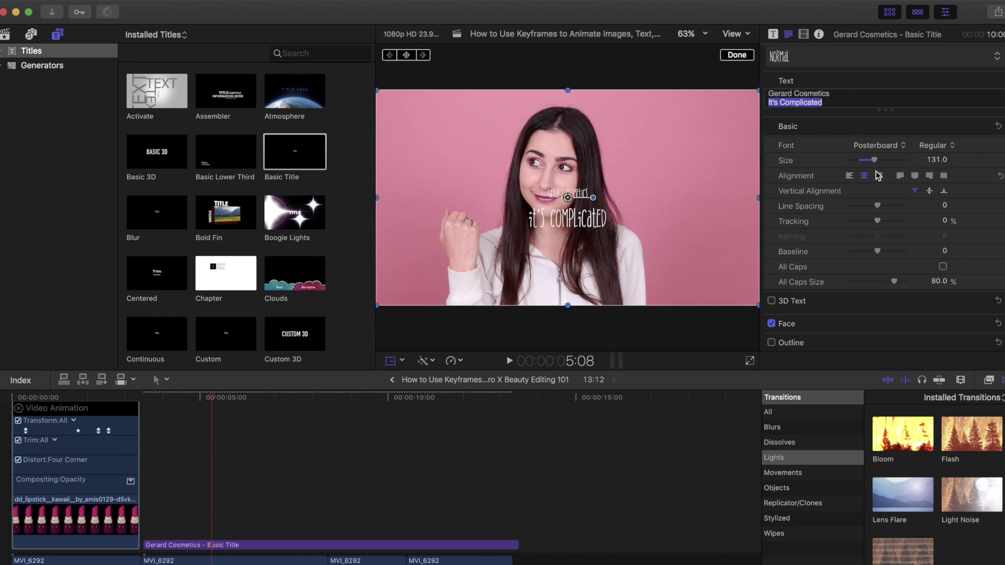
drag(880, 253, 891, 254)
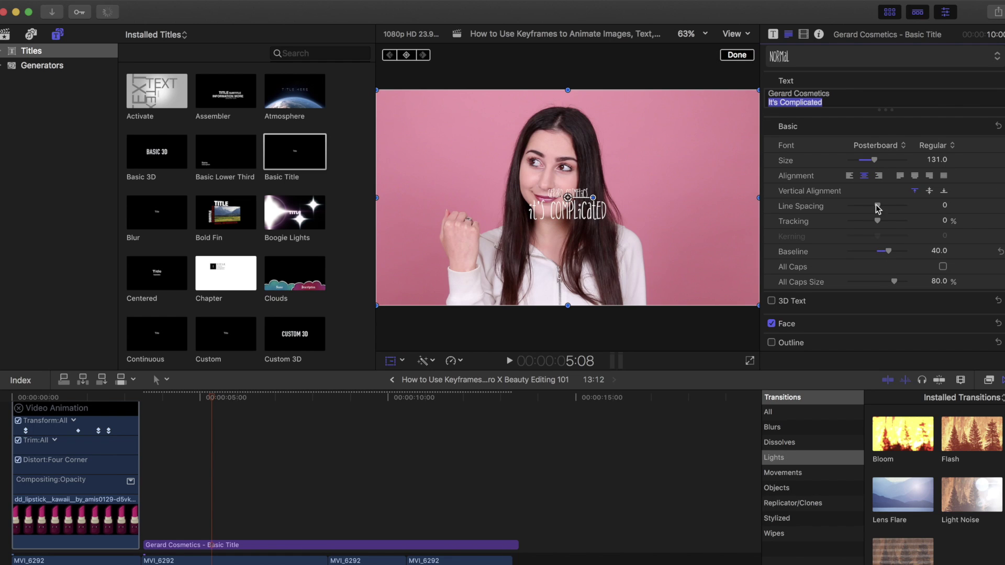
drag(861, 103, 755, 89)
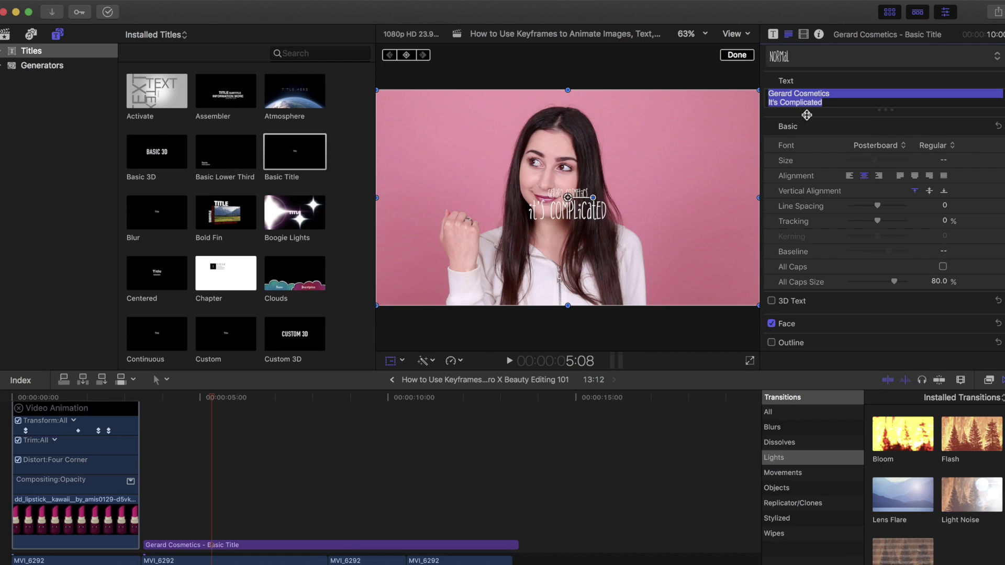
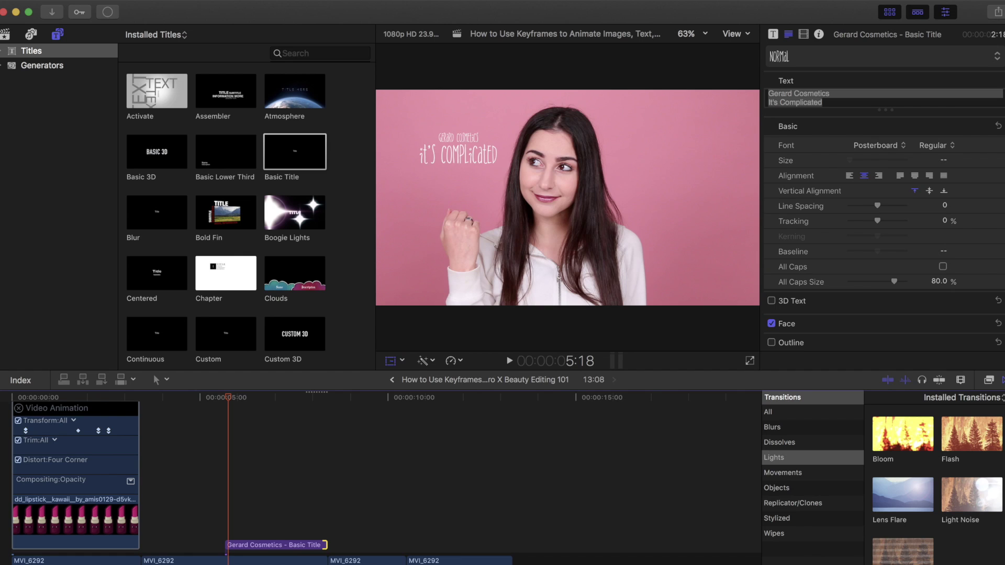
Show the Video Animation editor for the Gerard Cosmetics title clip in the timeline
click(255, 547)
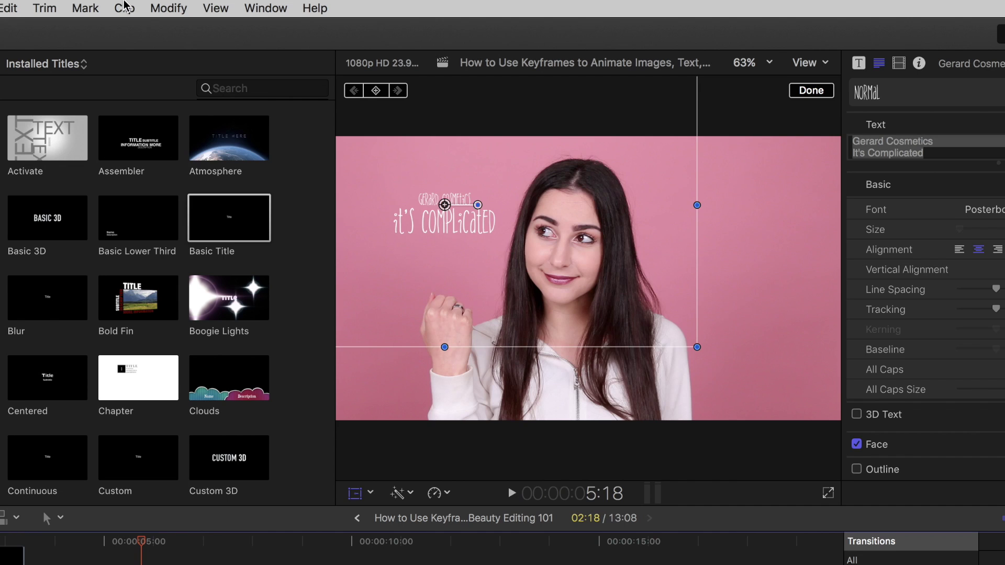
click(216, 1)
click(166, 130)
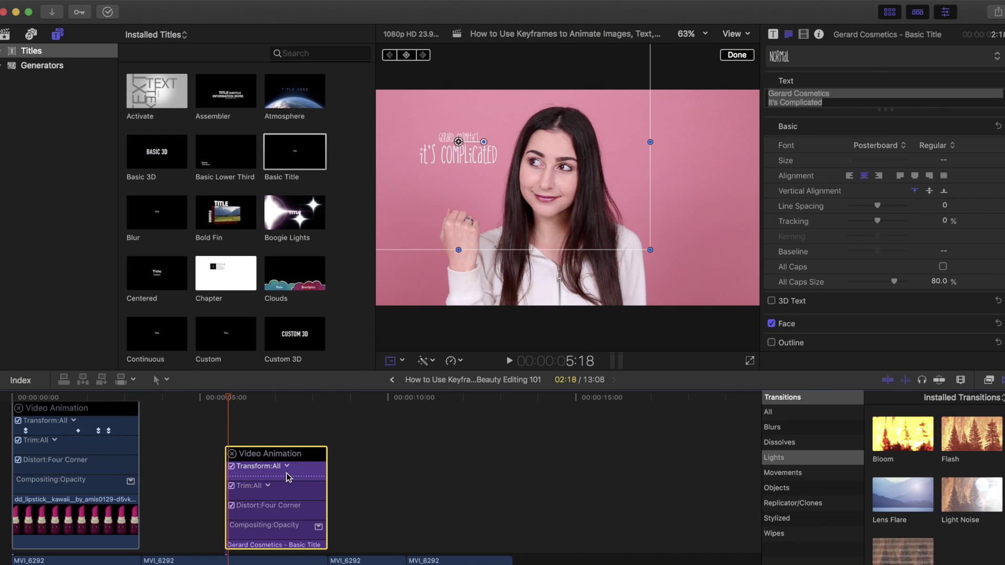
Add a Transform keyframe to the title at 6:05 and keyframe it straight up above the frame at 5:18
mouse_move(229, 399)
mouse_down()
mouse_move(262, 399)
mouse_move(246, 399)
mouse_up()
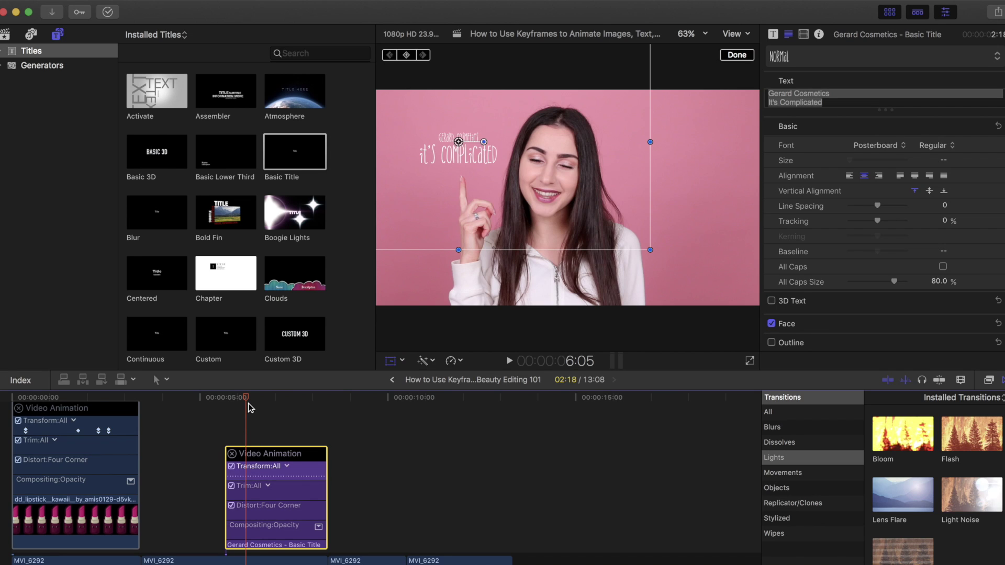
alt+click(250, 477)
drag(248, 401, 227, 405)
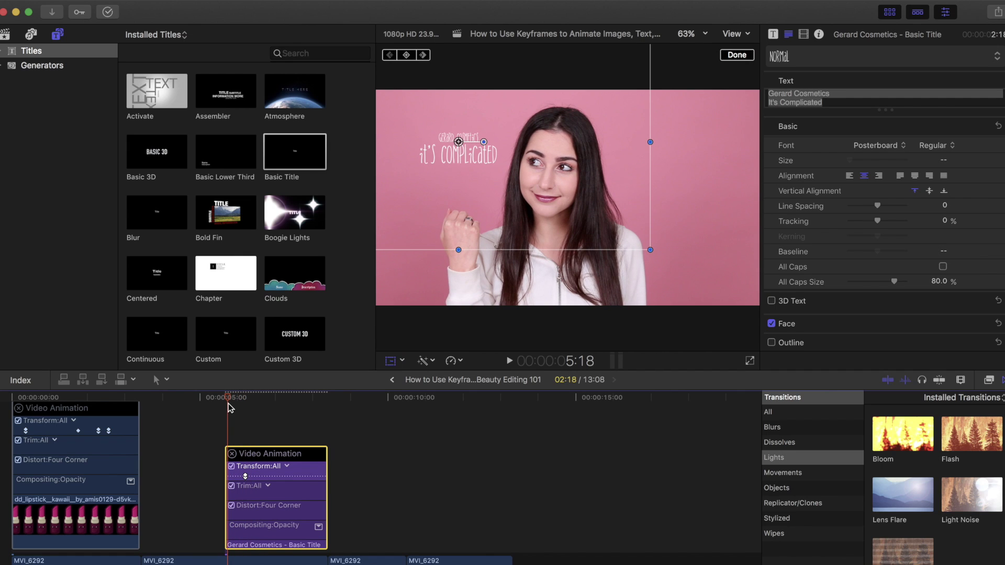
drag(458, 141, 458, 44)
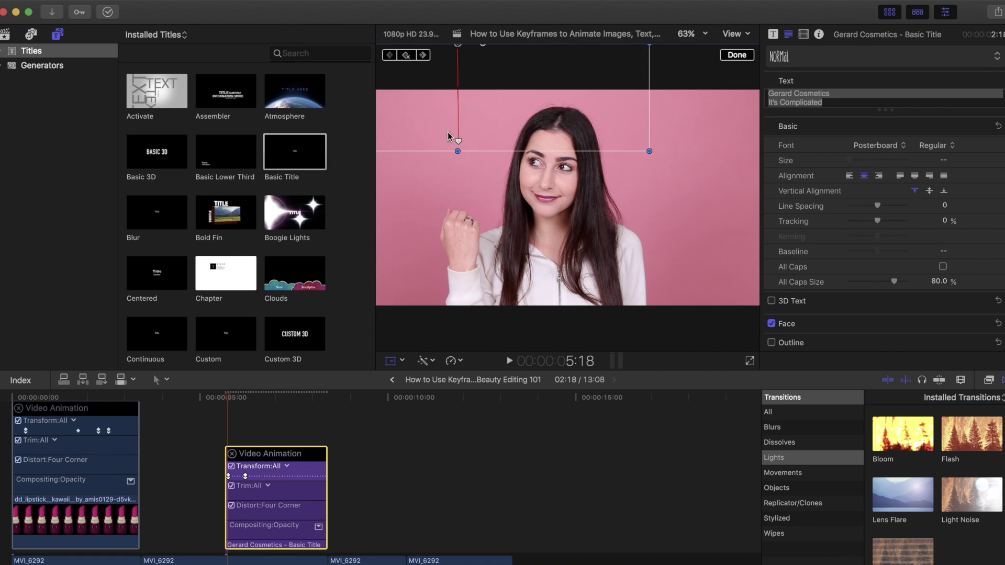
Play back the title's drop-in animation from 3:12 to 7:19
drag(228, 398, 143, 407)
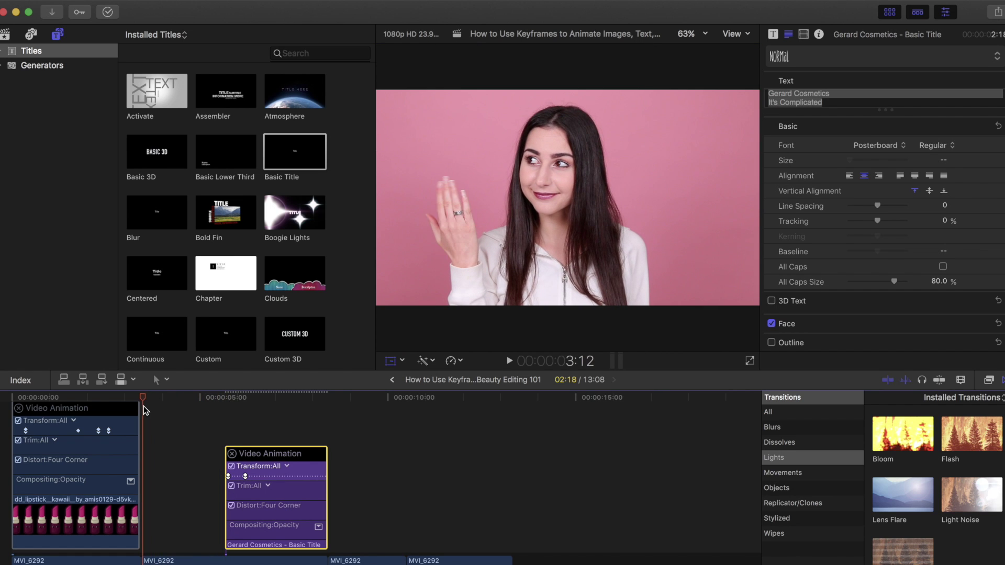
key(space)
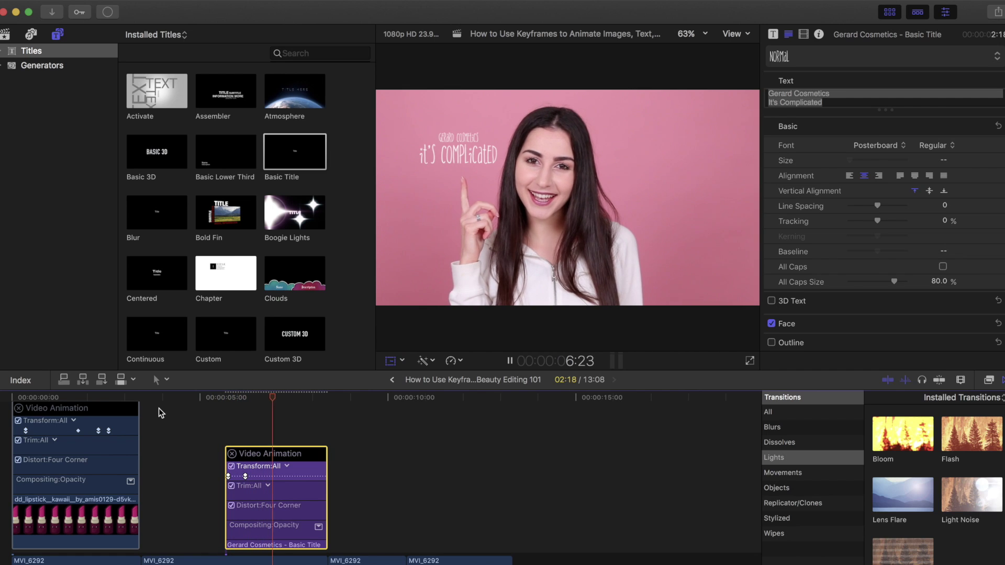
key(space)
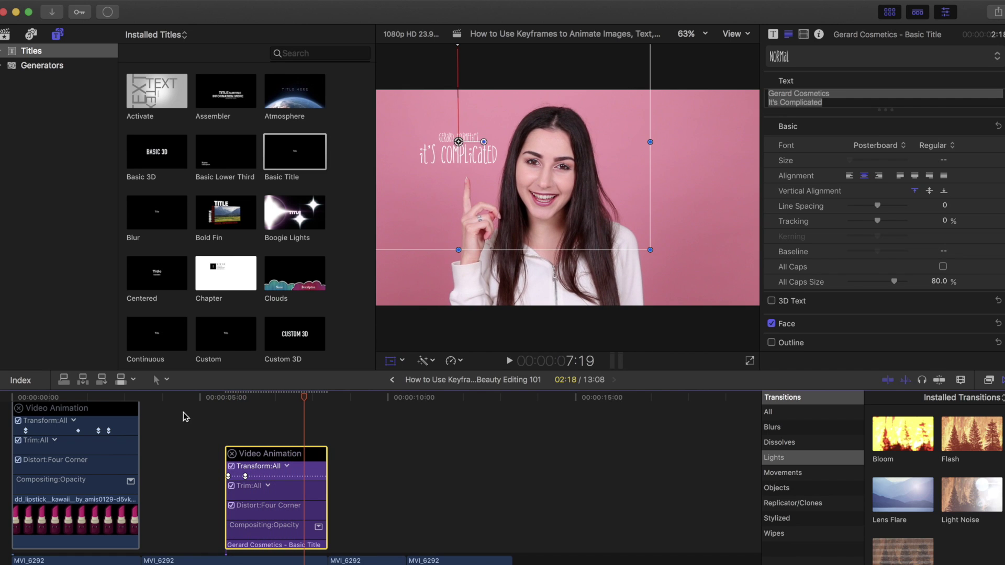
Display the title's video properties and review its Transform and Crop parameters
click(262, 494)
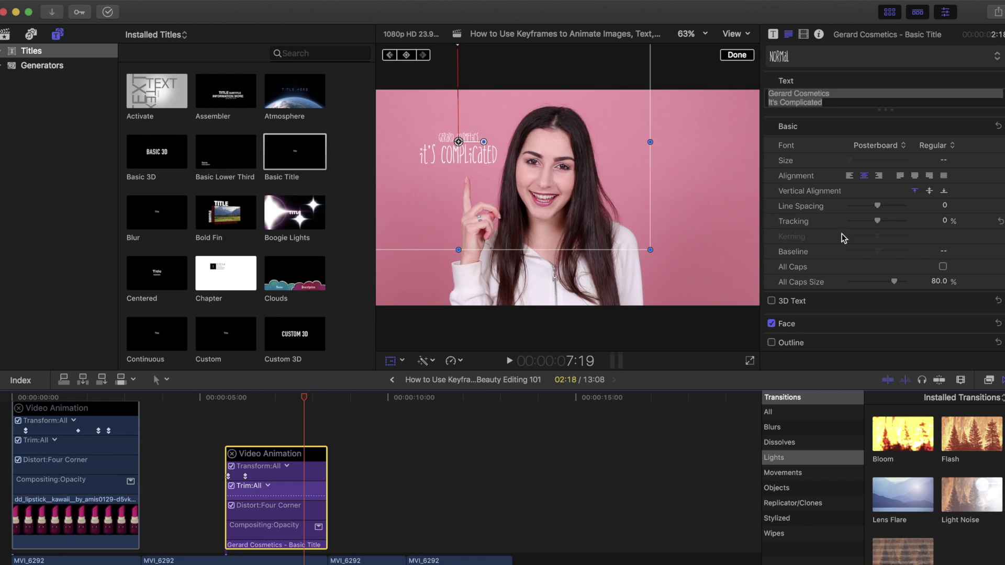
scroll(881, 254, down, 2)
scroll(883, 258, down, 1)
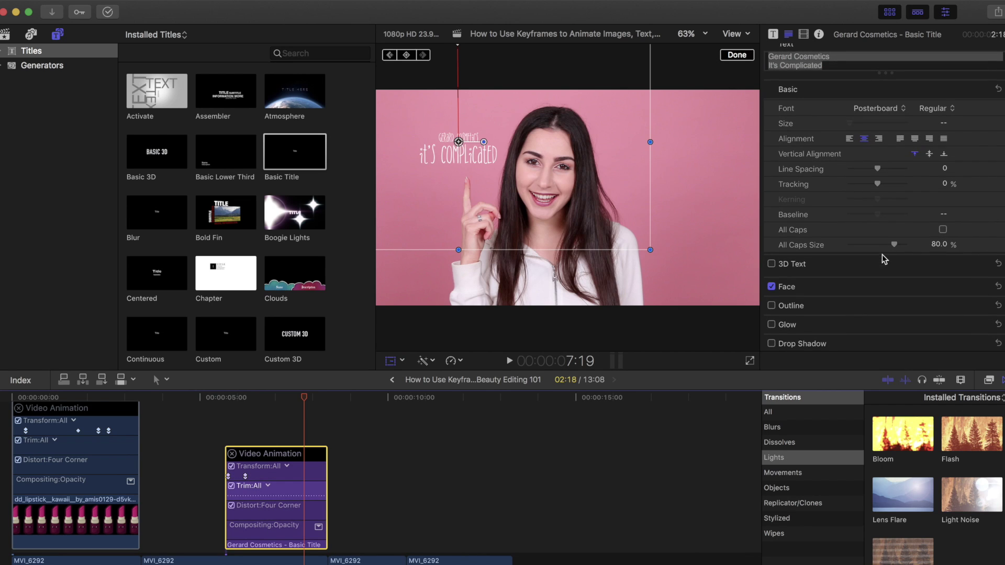
click(804, 35)
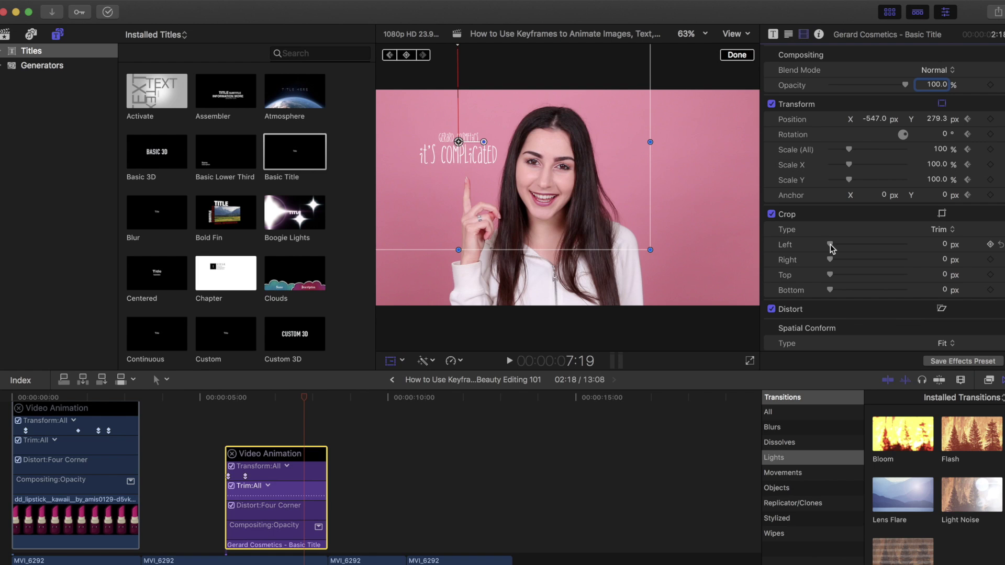
drag(733, 205, 760, 212)
drag(849, 250, 784, 265)
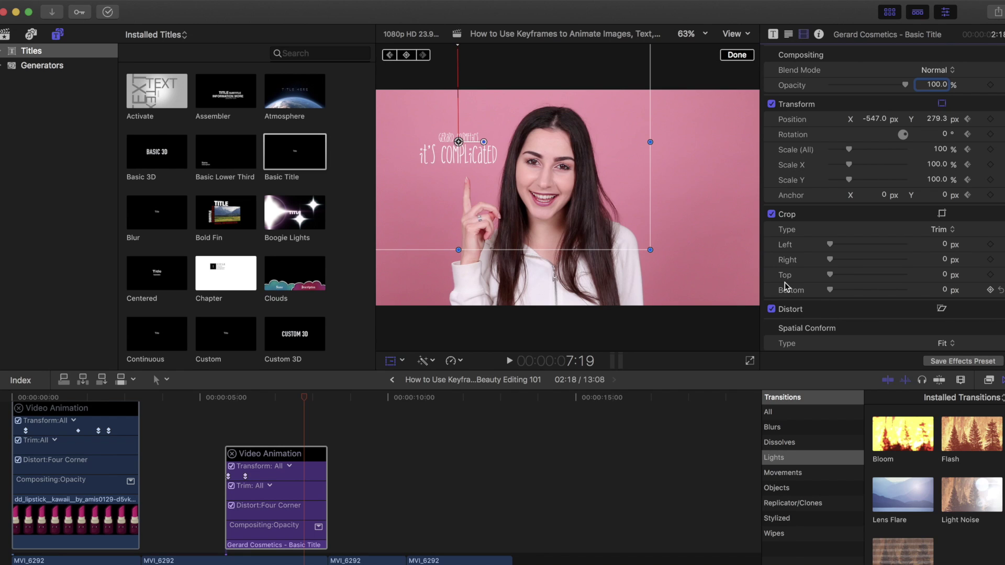
Keyframe the title's opacity at 100% at 7:17 and at 0% at 8:03 to fade it out
click(264, 532)
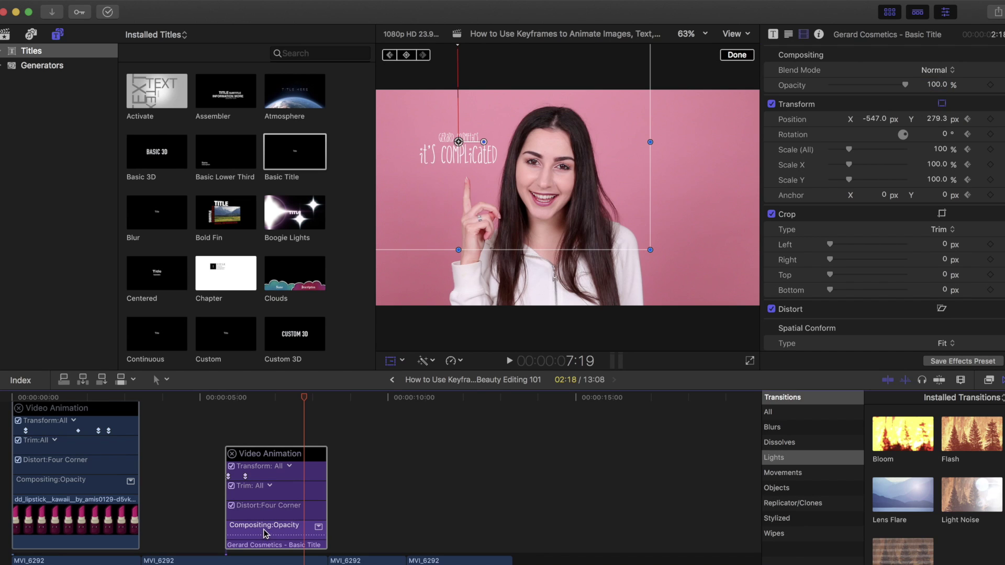
drag(304, 399, 298, 401)
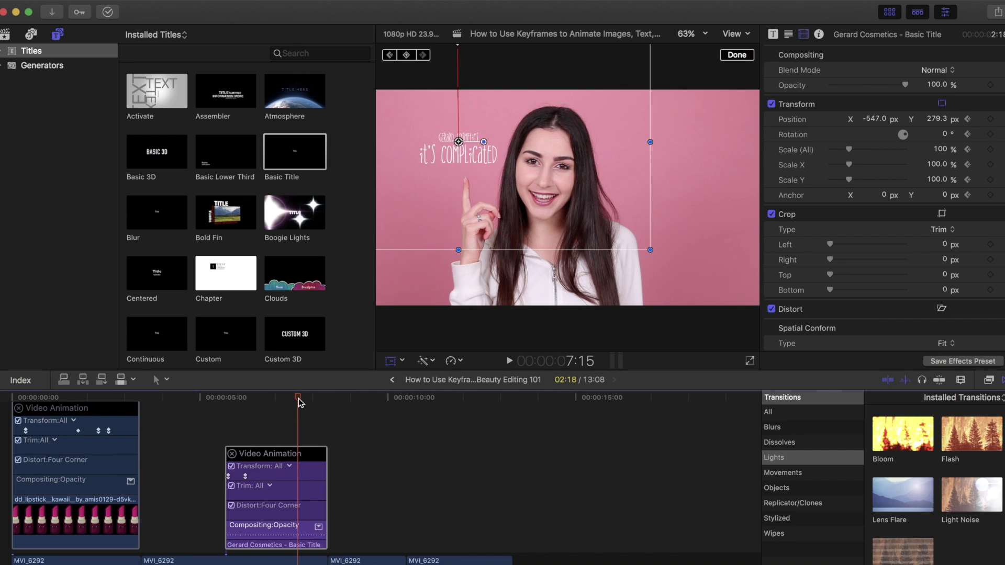
mouse_move(298, 400)
mouse_down()
mouse_move(320, 401)
mouse_move(302, 403)
mouse_up()
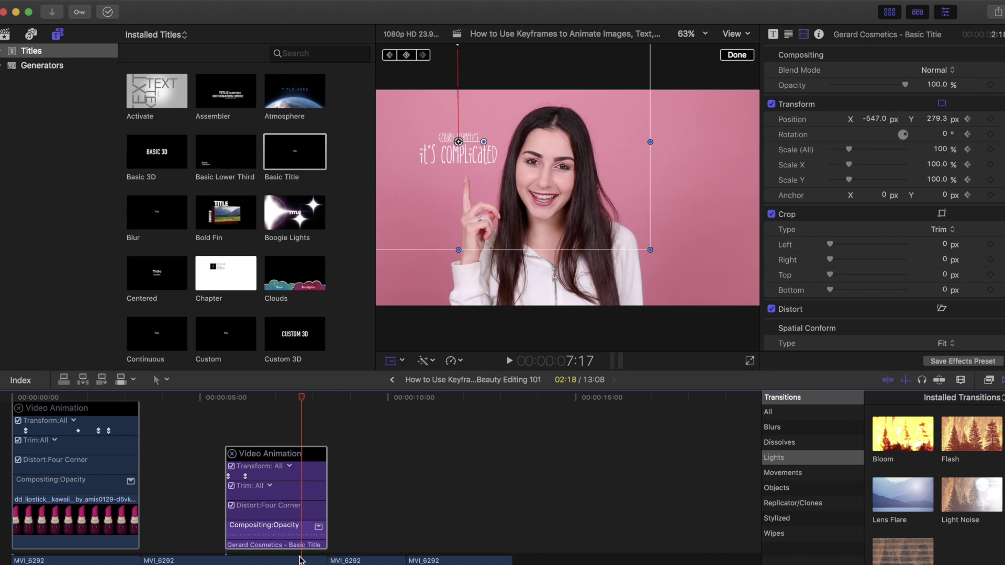
alt+click(302, 521)
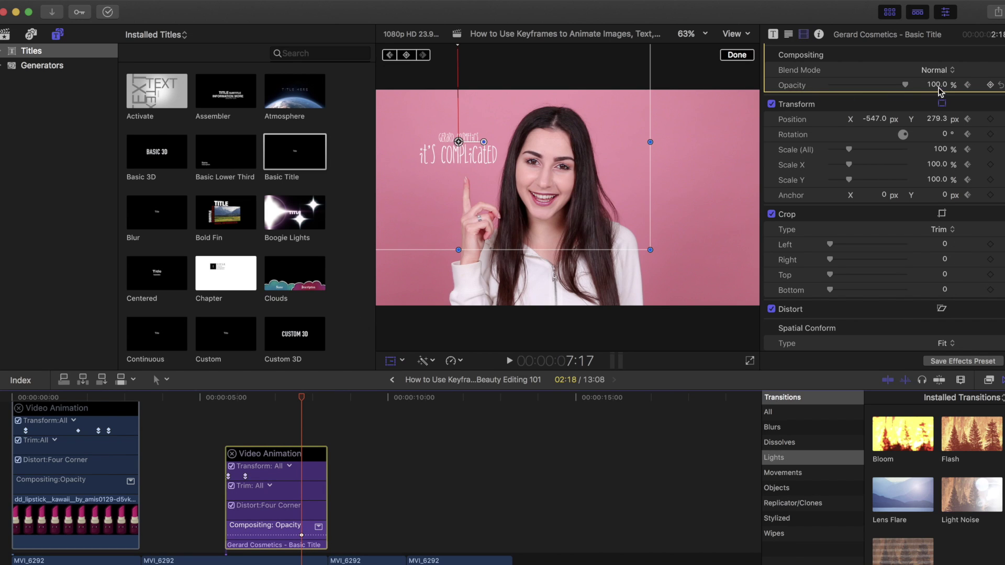
drag(301, 401, 317, 401)
drag(905, 85, 825, 86)
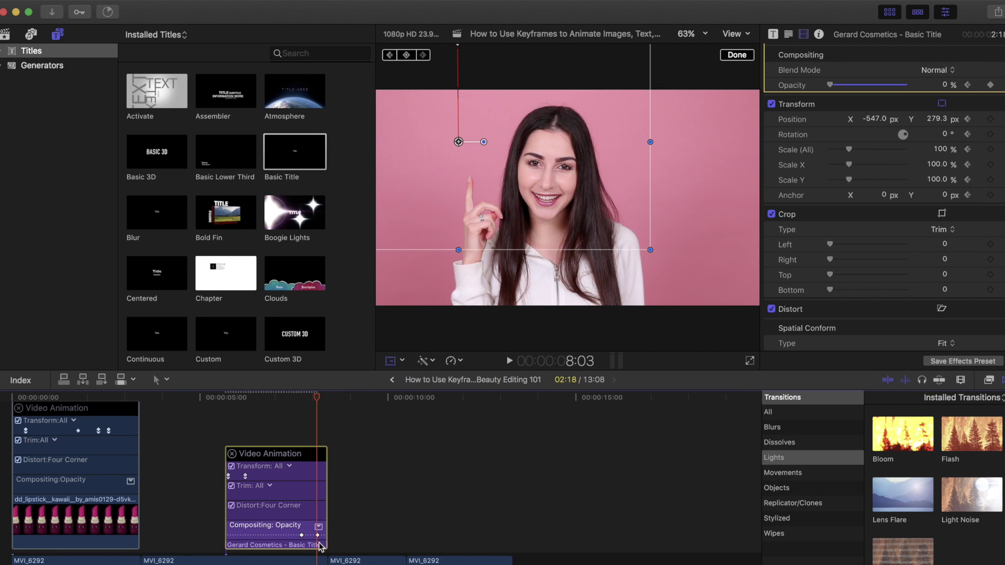
Play back the title's fade-out from 7:01 and return the playhead to 7:11
drag(320, 401, 292, 401)
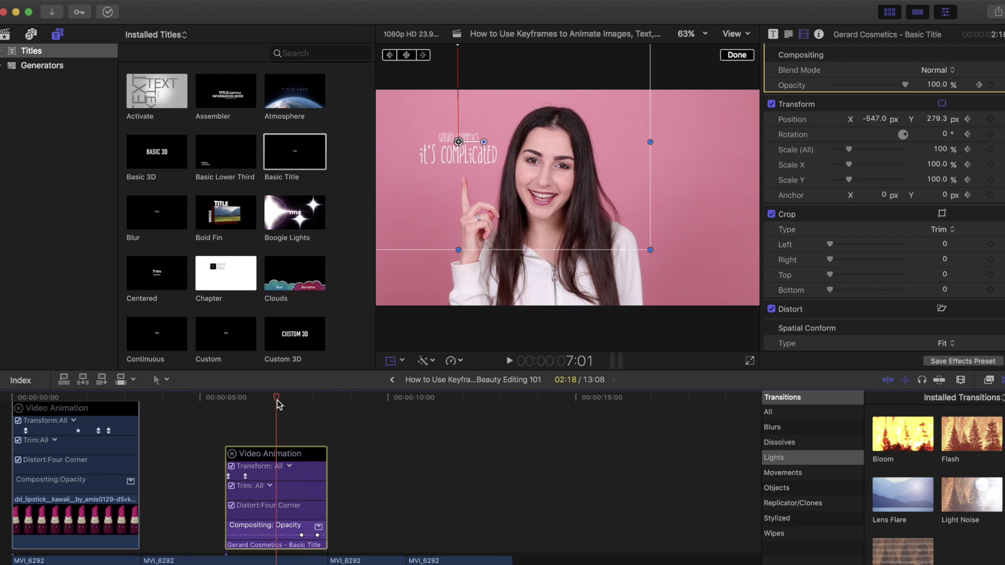
key(space)
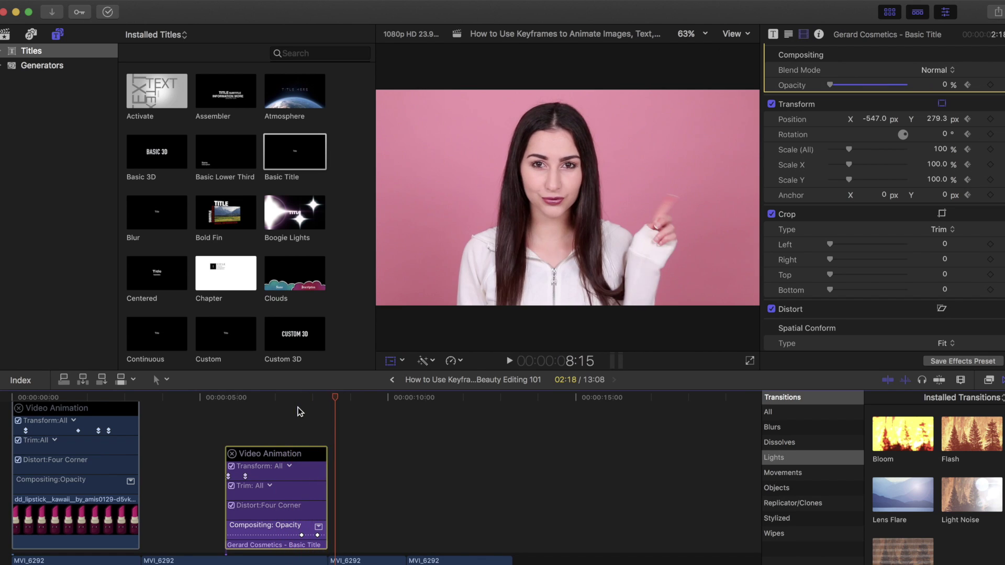
drag(341, 402, 292, 407)
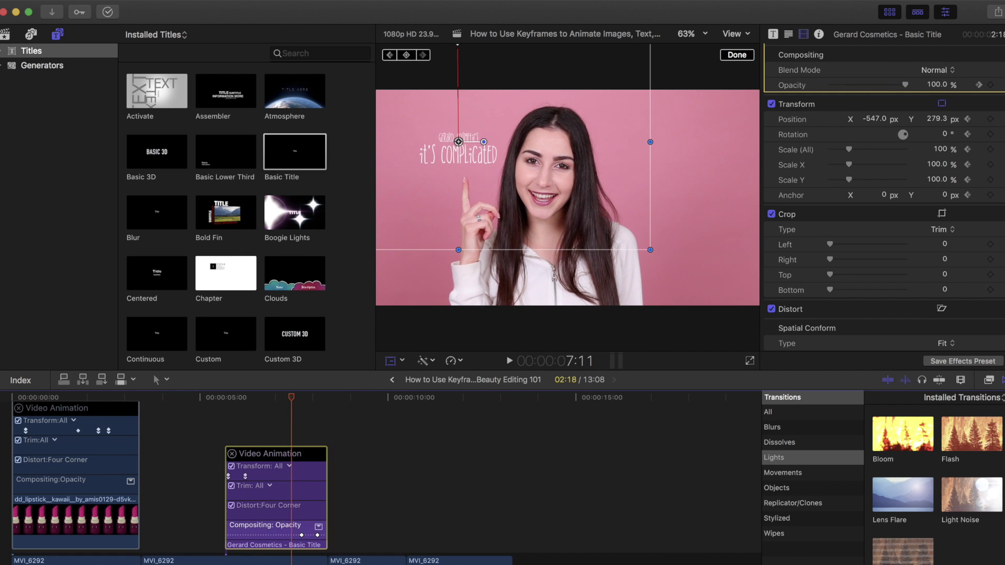
Remove the opacity keyframes from the Gerard Cosmetics title
click(302, 535)
drag(302, 536, 302, 542)
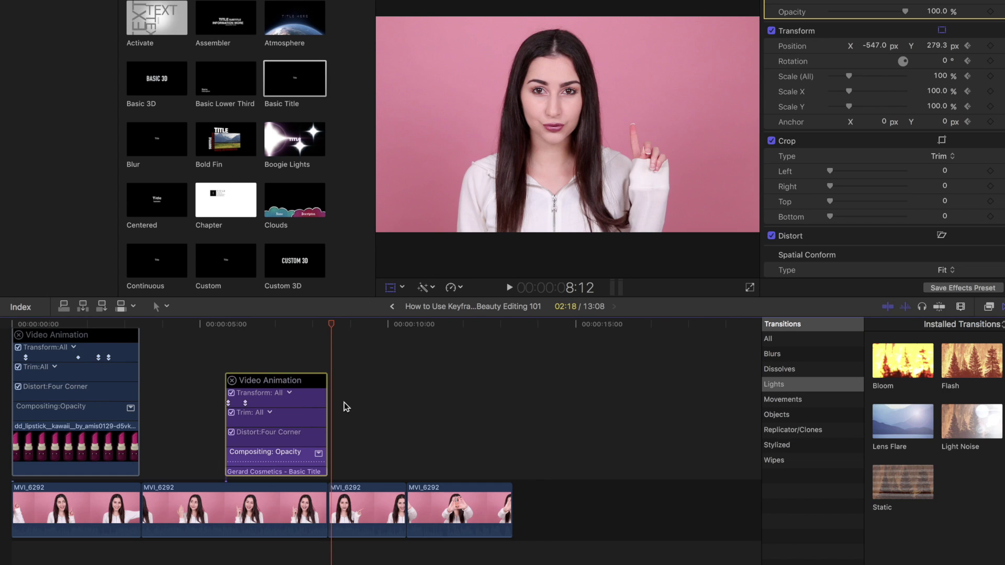
Stack the last MVI_6292 clip above the third clip with their starts aligned, and move the playhead to 9:15
drag(332, 329, 464, 331)
drag(439, 511, 361, 448)
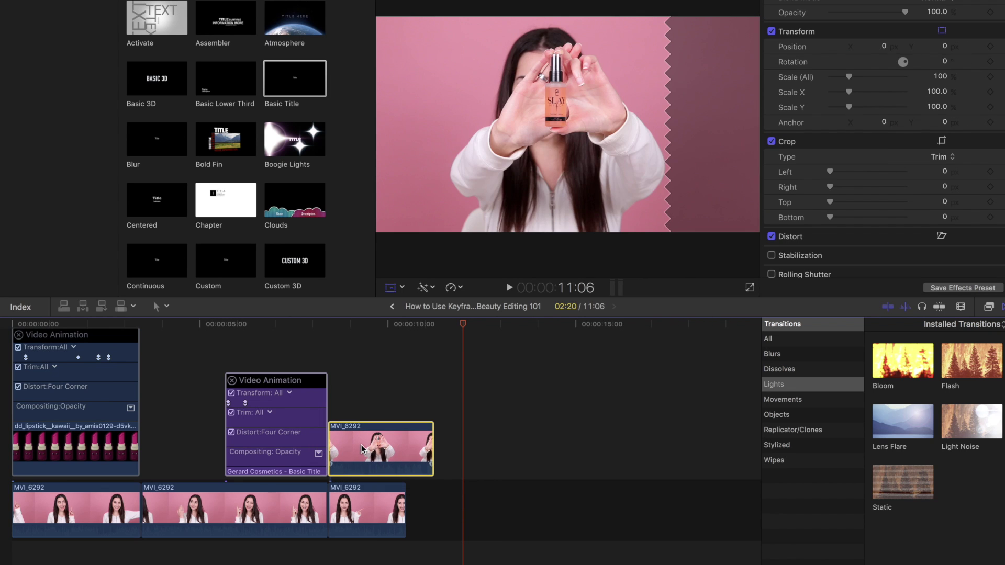
click(375, 325)
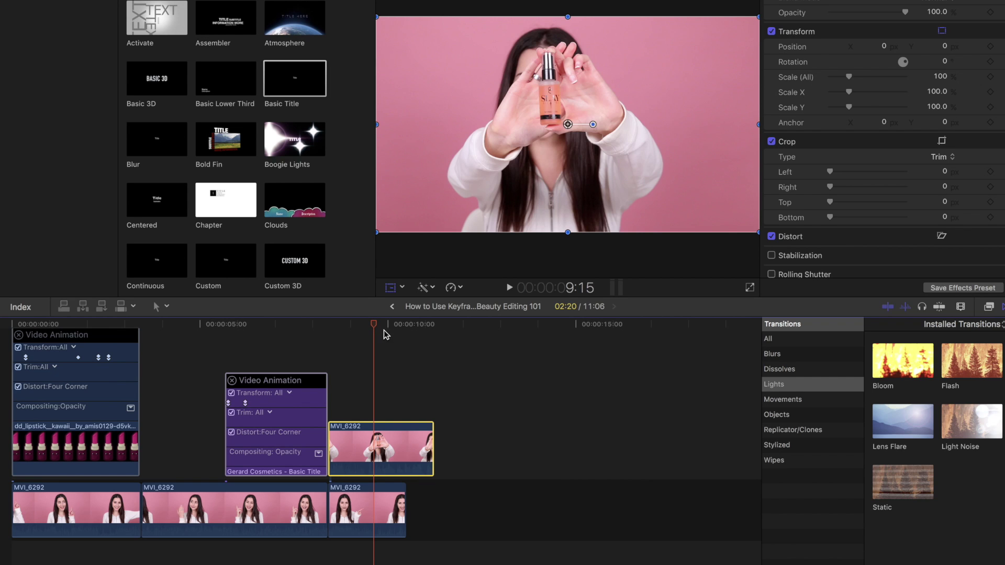
Shift the upper clip to X position 806.1 px and crop its left side by 666 px for a split screen
click(568, 125)
drag(568, 125, 709, 124)
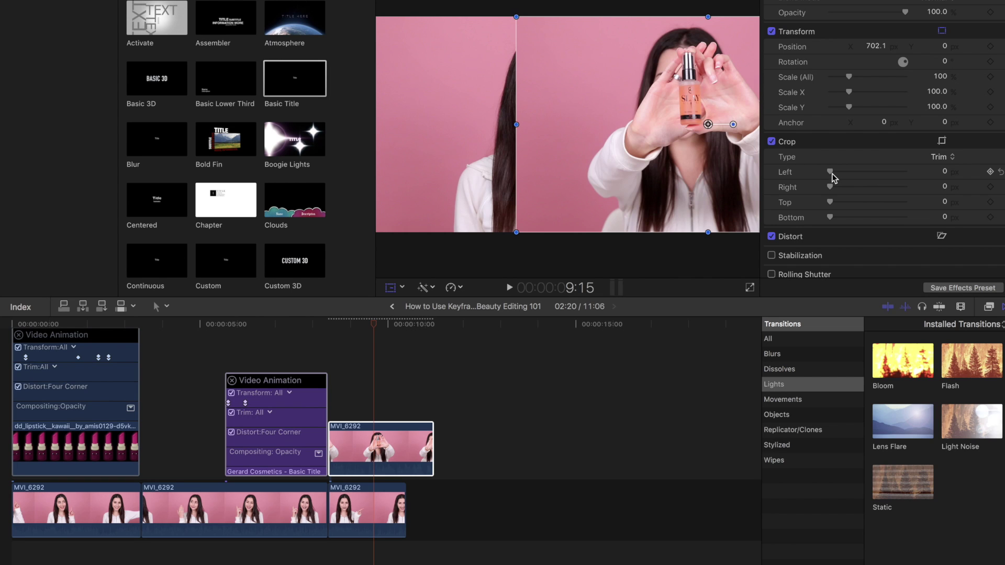
drag(830, 171, 853, 172)
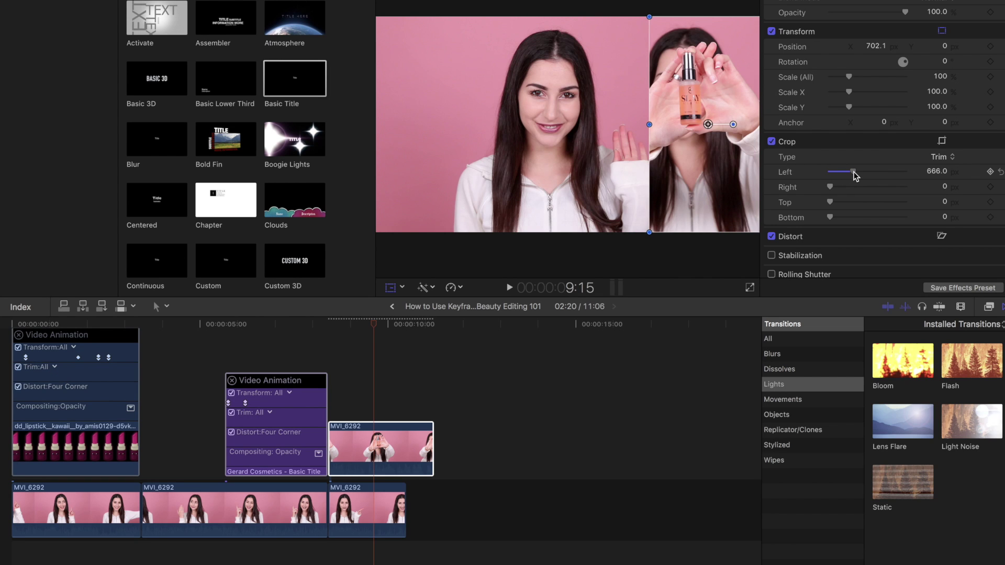
drag(708, 124, 729, 125)
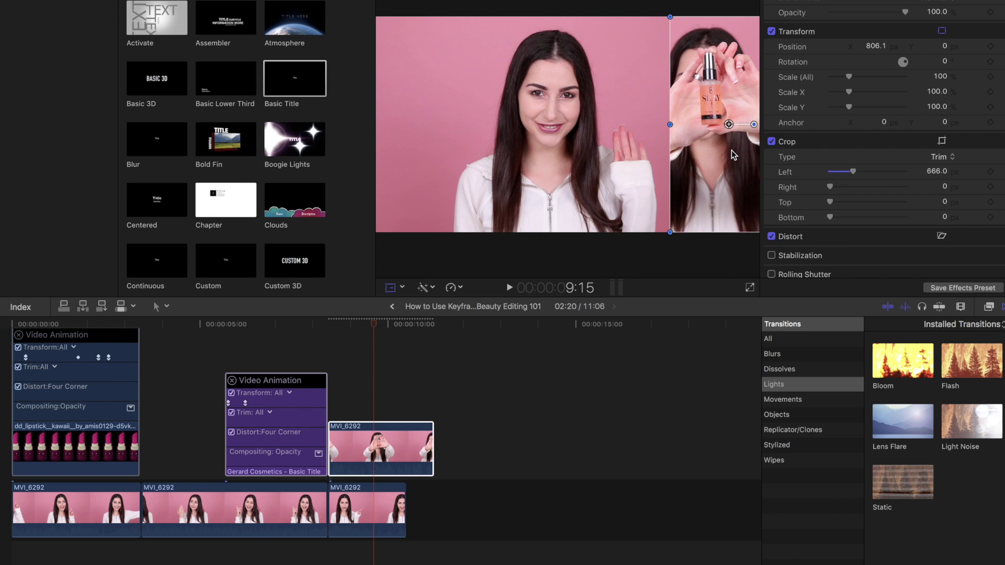
Set the lower clip's X position to -241 px
click(375, 499)
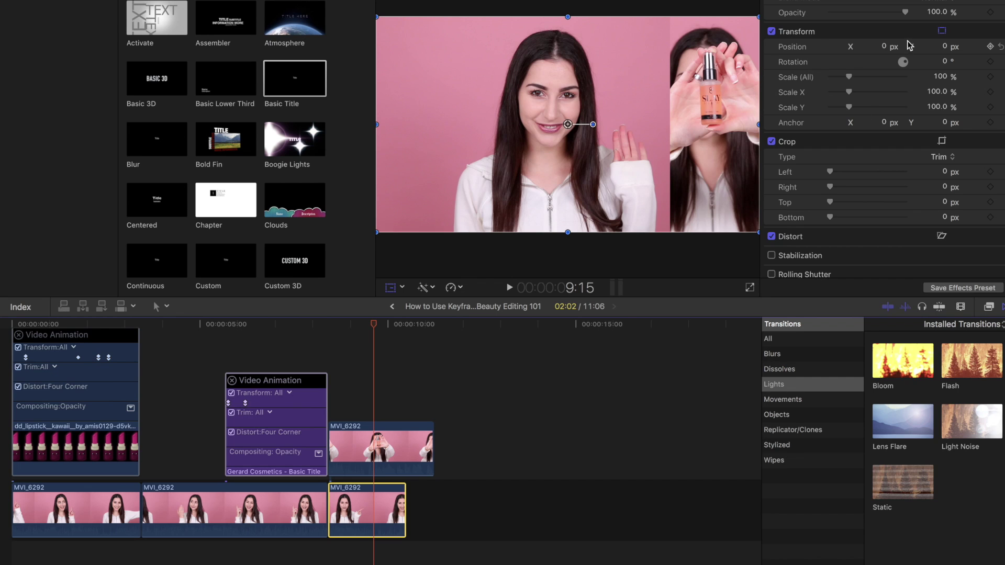
click(885, 47)
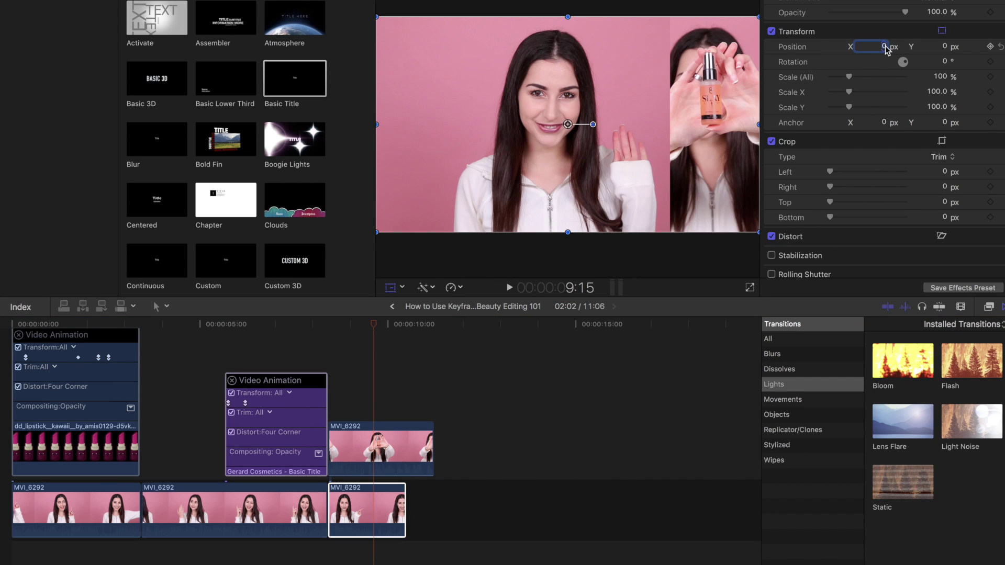
drag(885, 47, 837, 47)
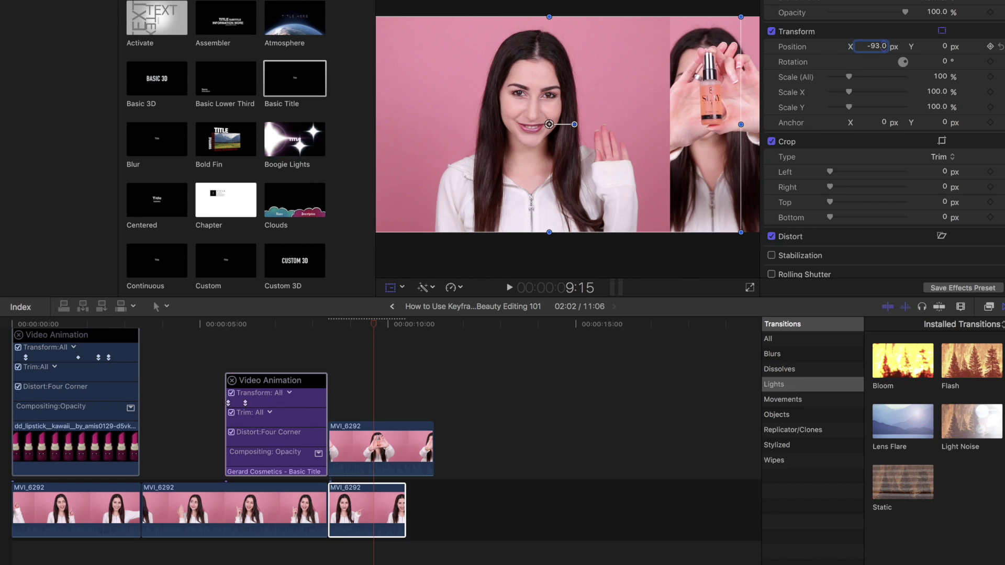
drag(838, 47, 788, 47)
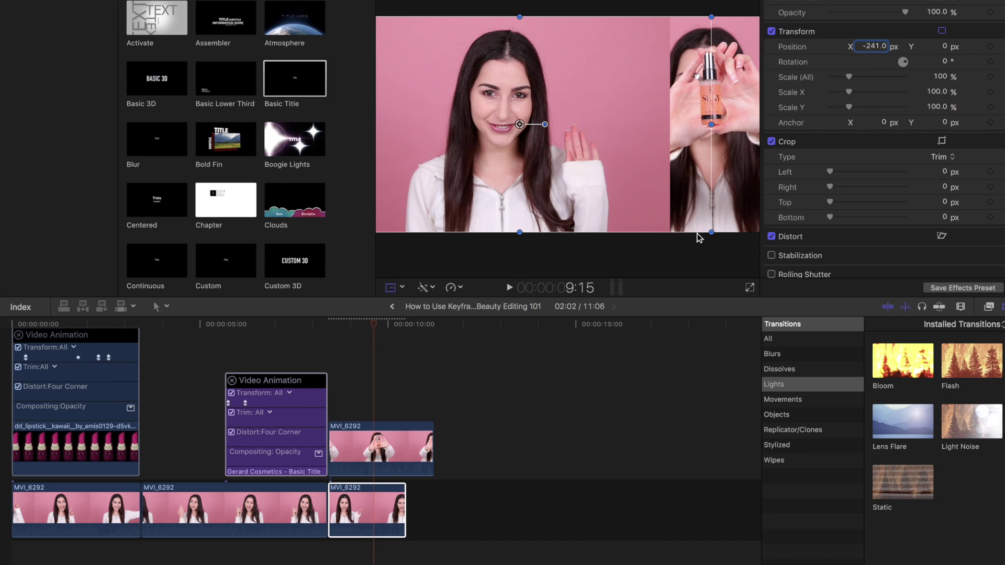
Set the upper clip's left crop to 547 px and its X position to 721.9 px
click(375, 450)
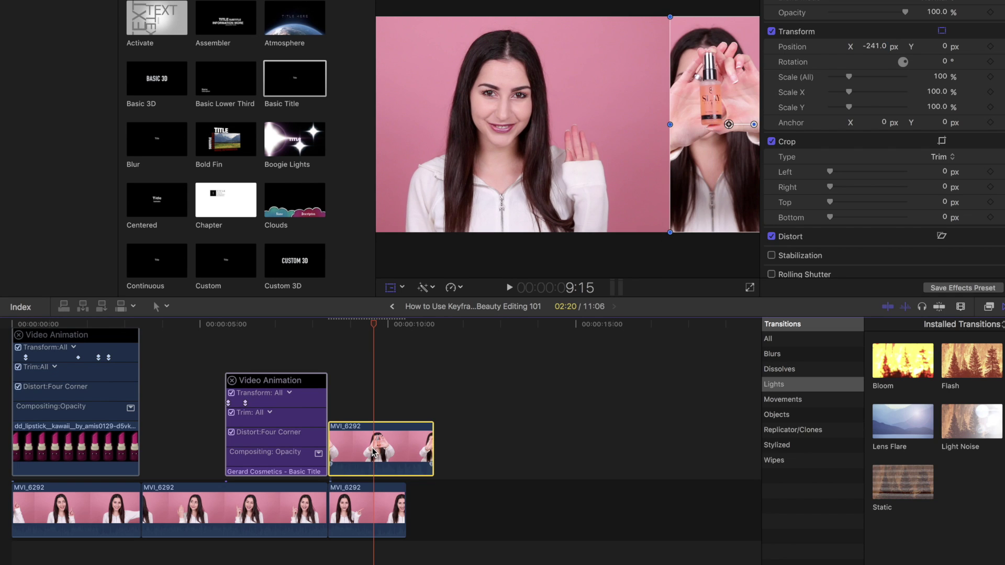
drag(854, 171, 848, 171)
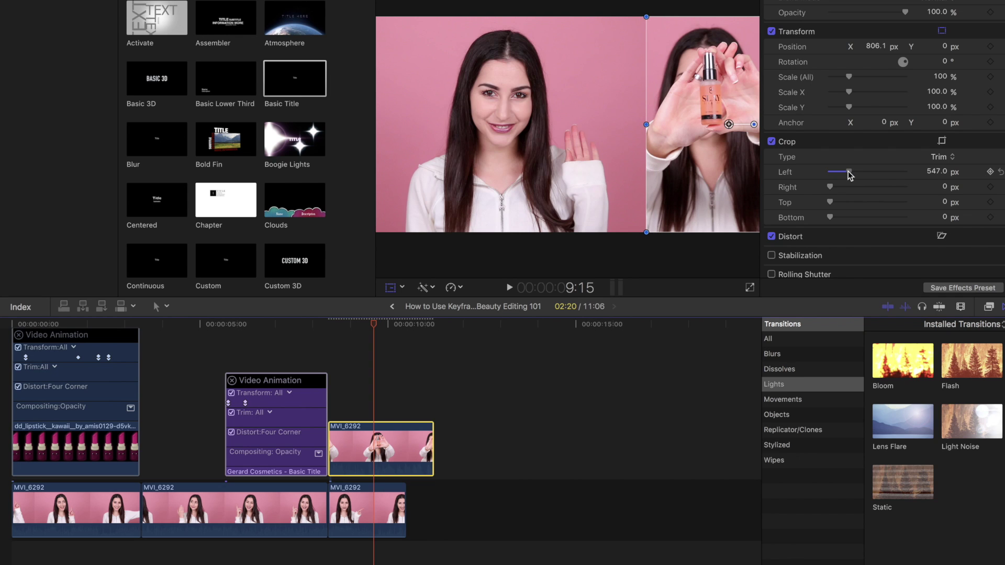
drag(729, 125, 712, 124)
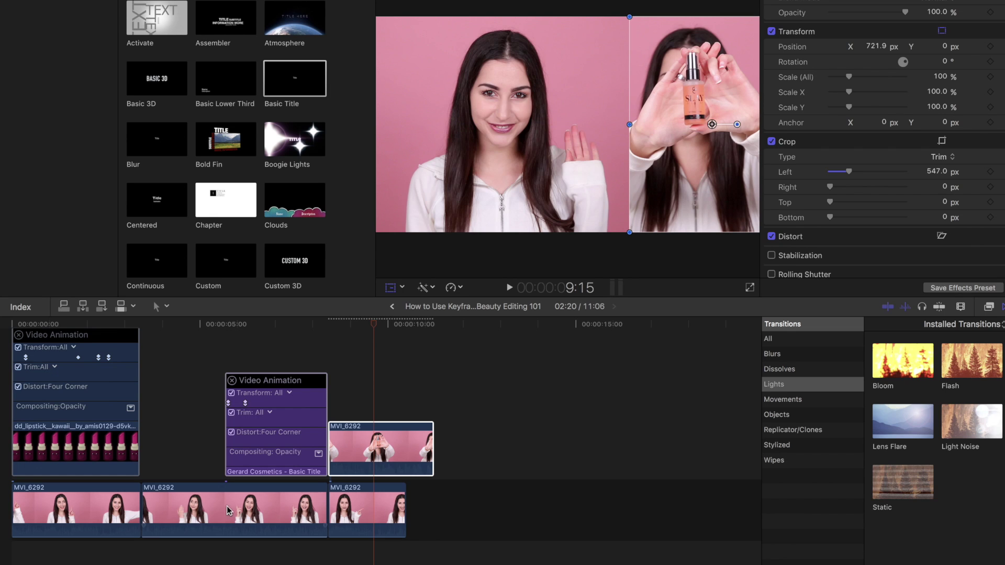
Set the lower clip's X position to -261 px
click(361, 508)
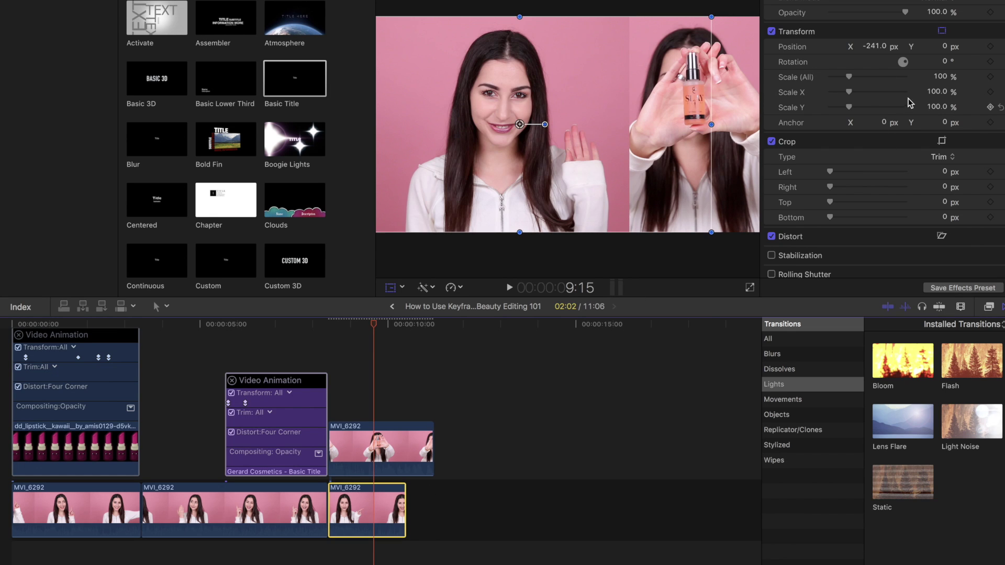
click(874, 47)
drag(877, 53, 872, 52)
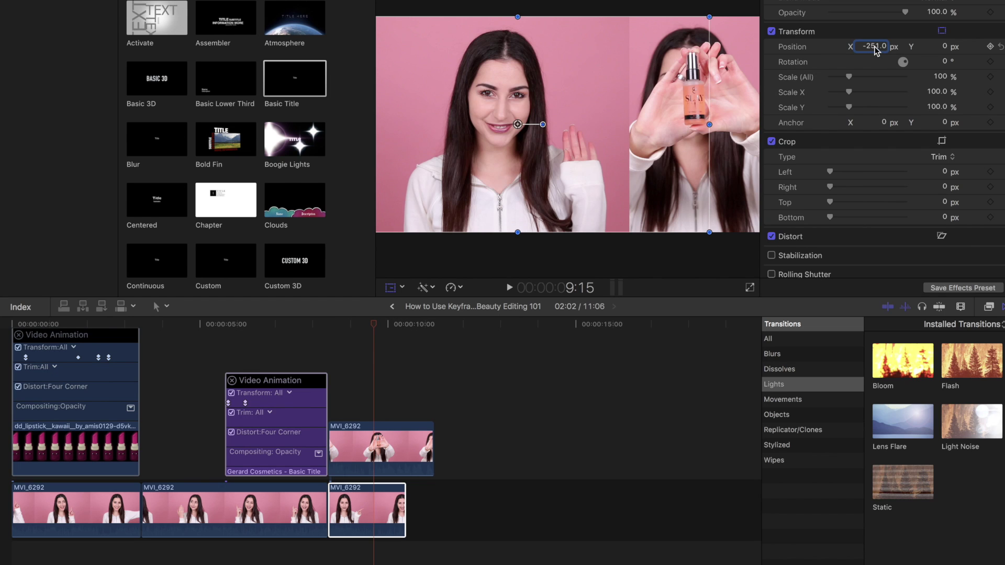
drag(877, 51, 876, 51)
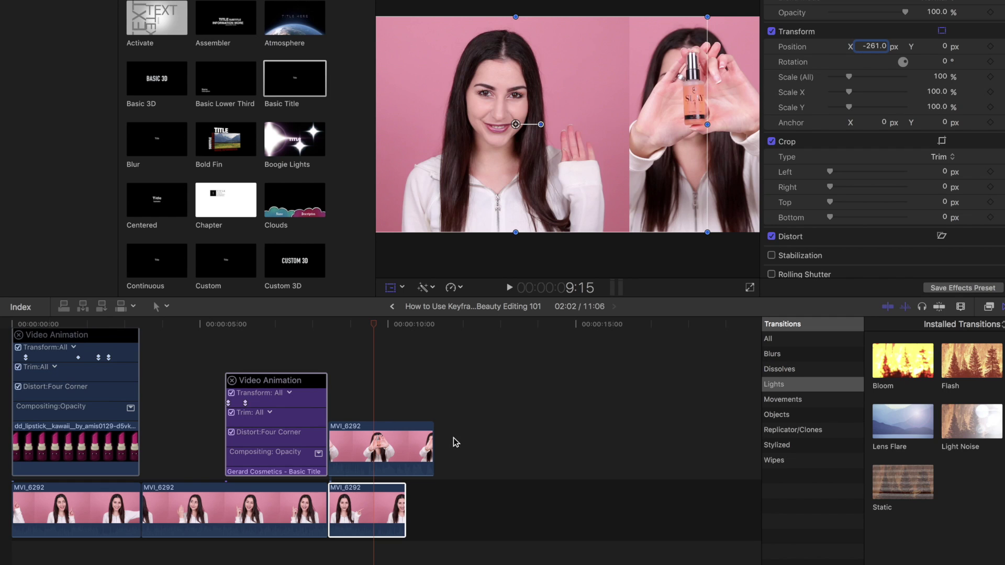
Check the split screen at 8:20, then set the upper clip's left crop to 638 px and X position to 755.6 px
click(373, 324)
drag(374, 325, 344, 325)
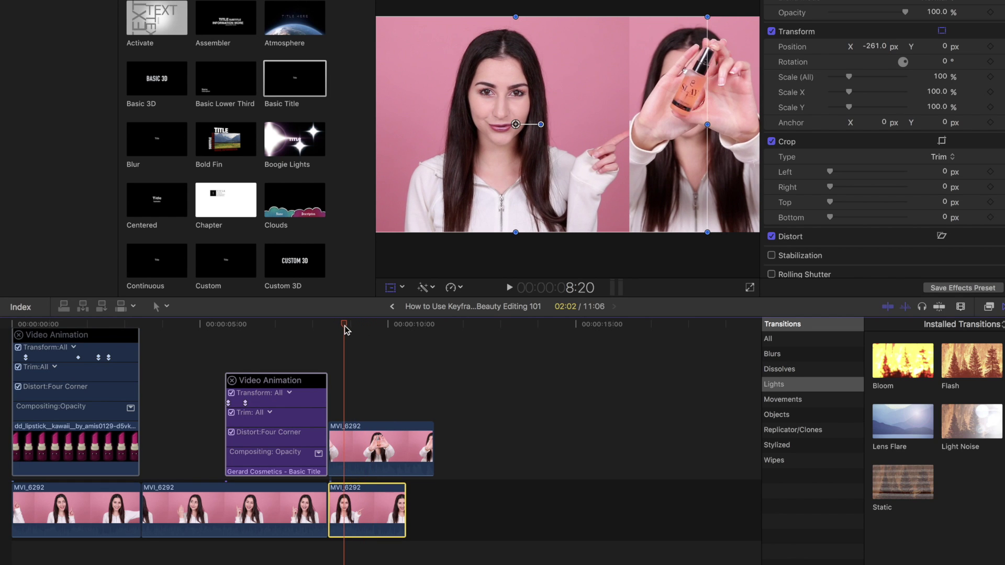
click(353, 442)
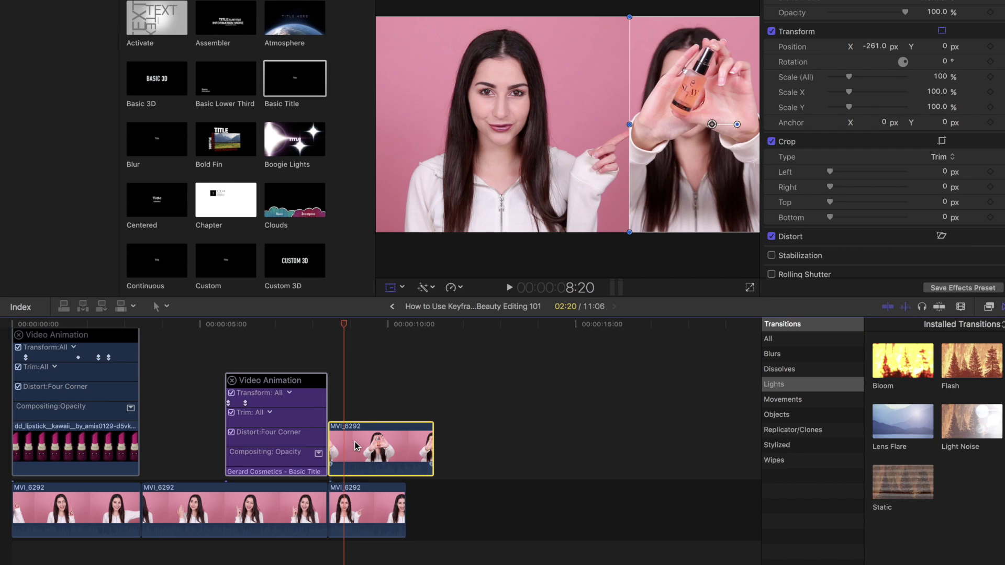
drag(849, 171, 853, 176)
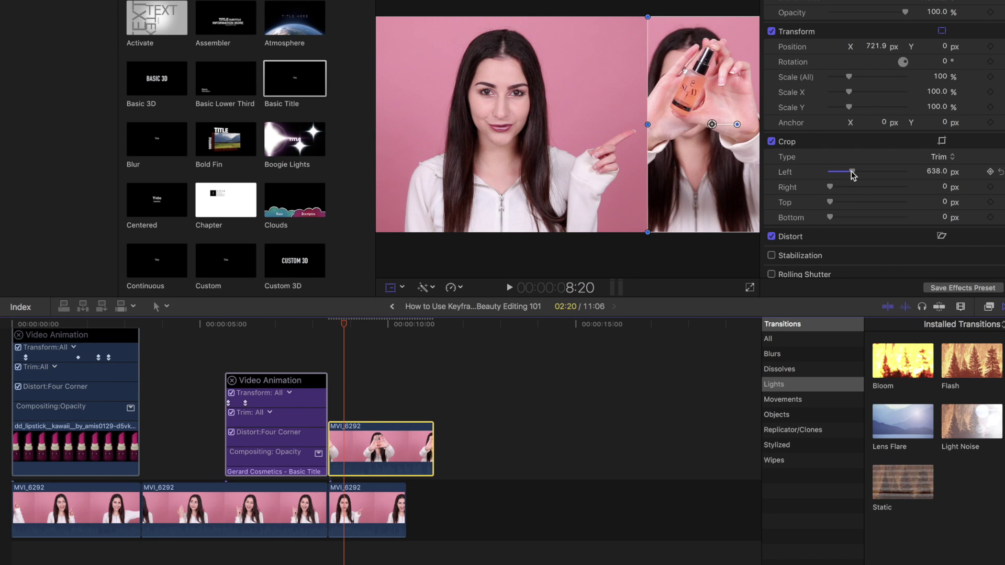
drag(712, 124, 719, 125)
drag(344, 325, 401, 330)
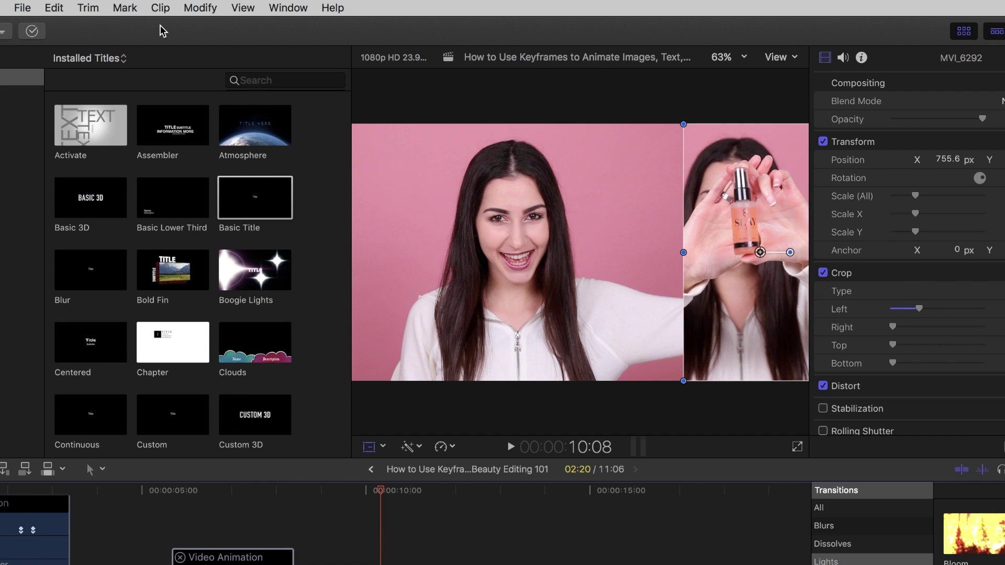
Show the video animation tracks for both stacked clips, the upper one and the lower one
click(162, 7)
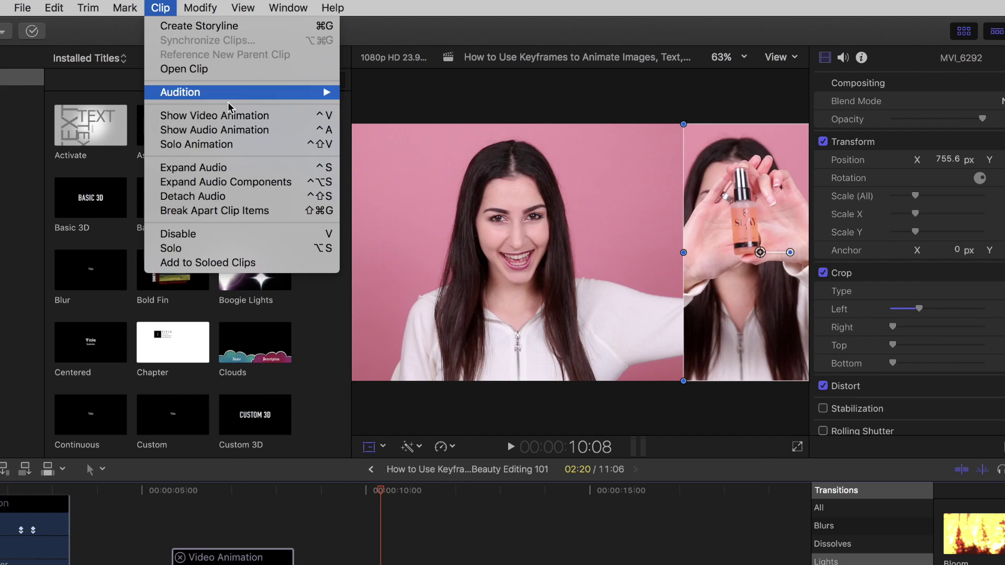
click(228, 115)
click(357, 521)
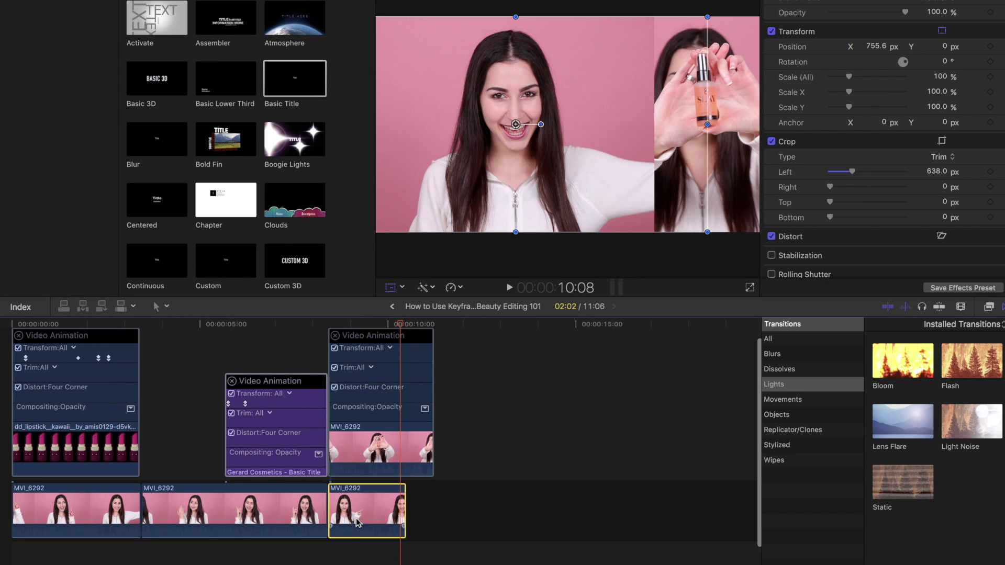
click(236, 0)
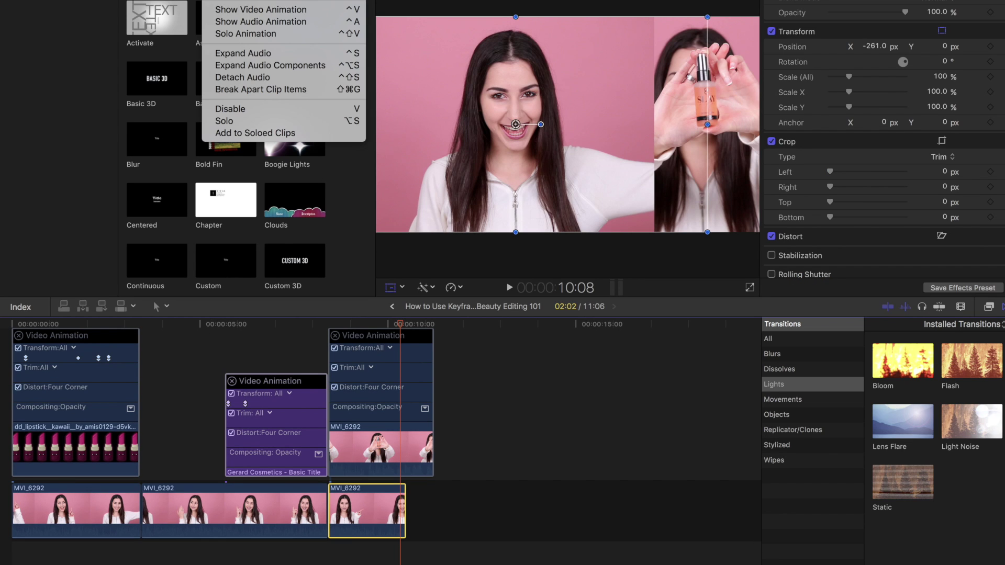
click(272, 10)
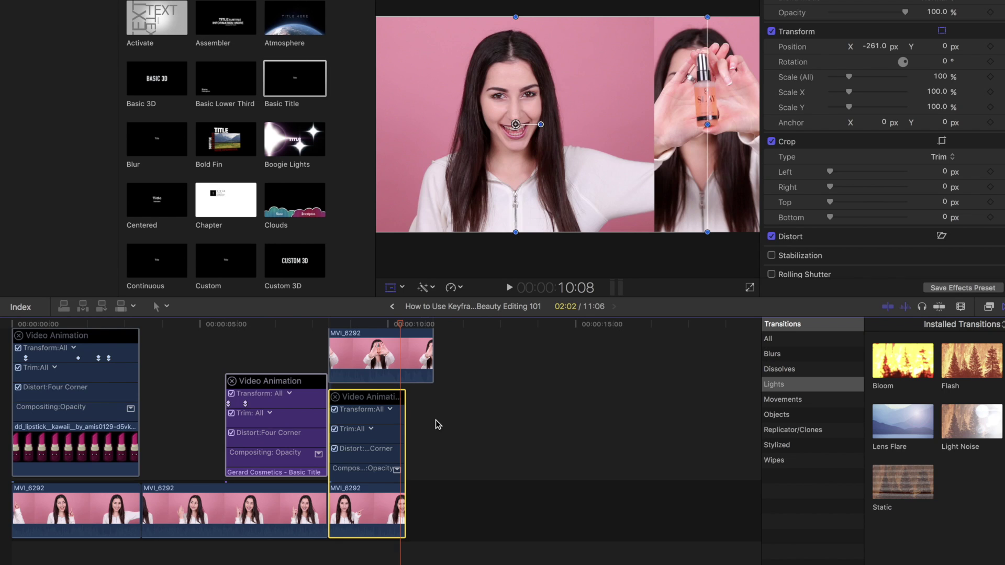
Add a Transform keyframe to the upper clip at 9:18, holding its X position at 755.6 px
click(960, 307)
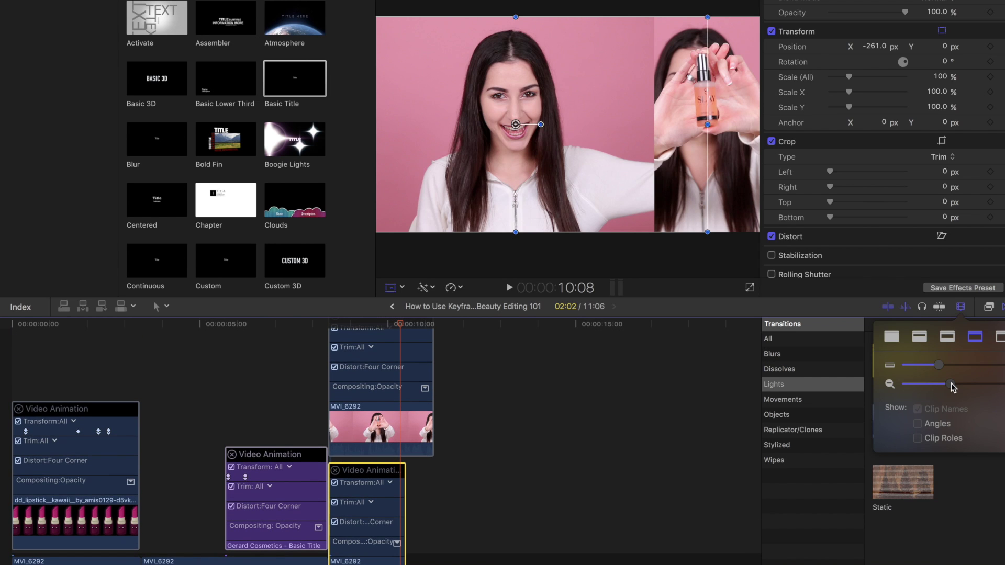
drag(952, 386, 967, 385)
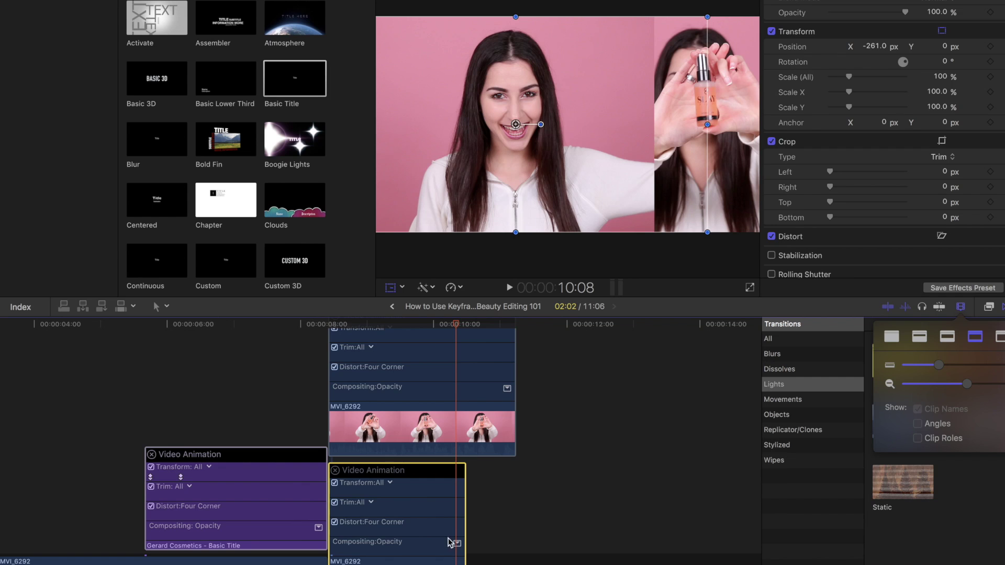
scroll(442, 518, down, 2)
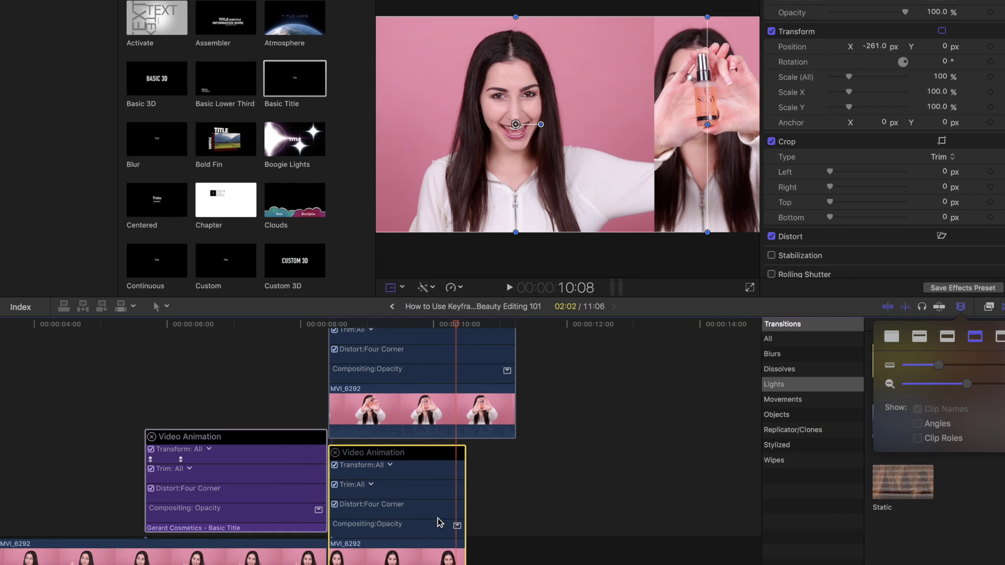
scroll(357, 360, up, 3)
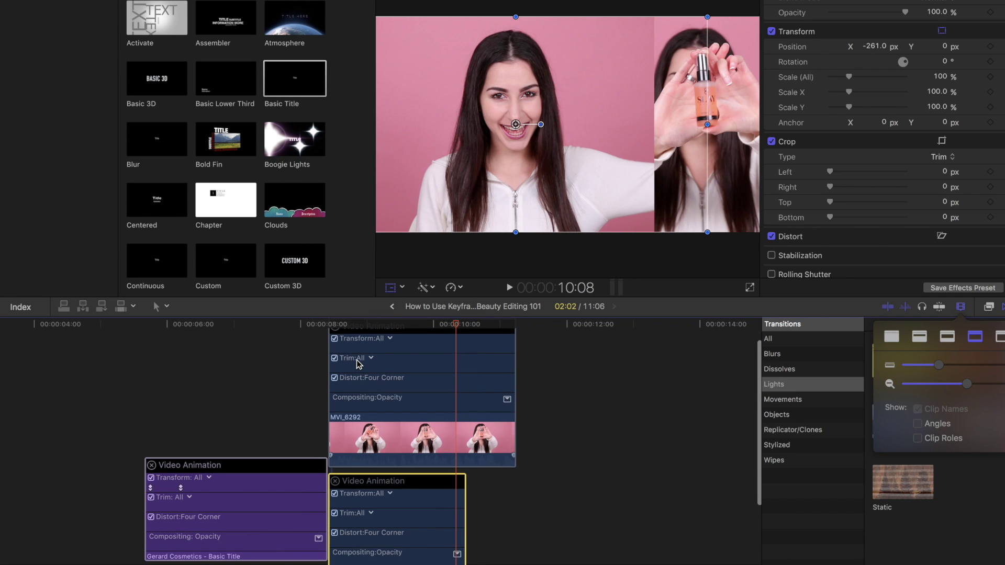
click(385, 441)
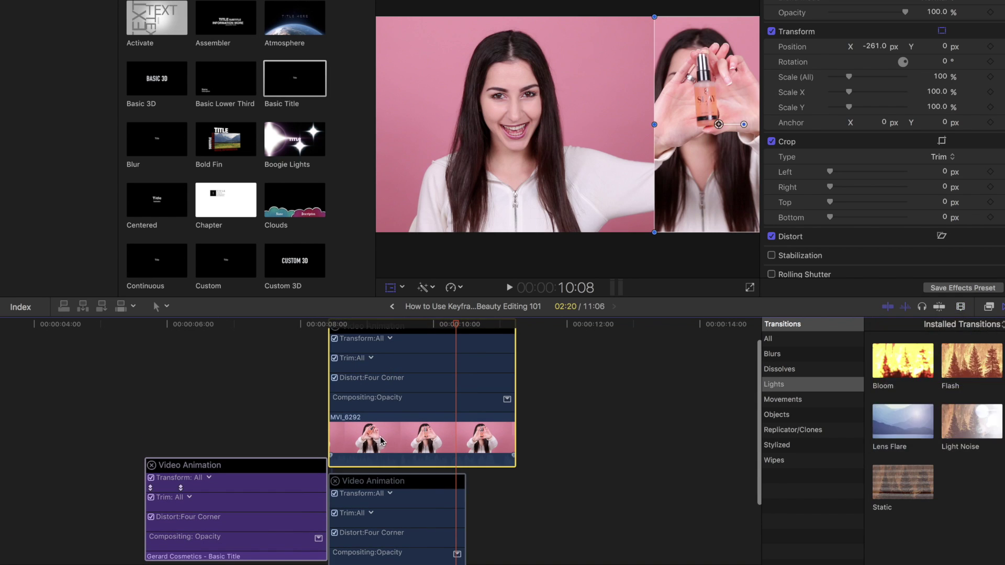
click(457, 347)
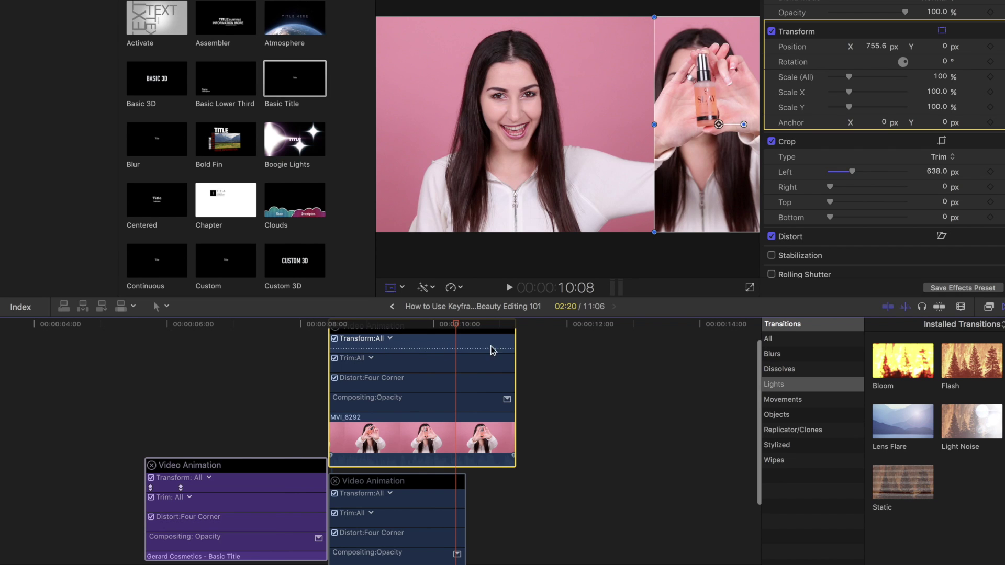
drag(456, 325, 419, 328)
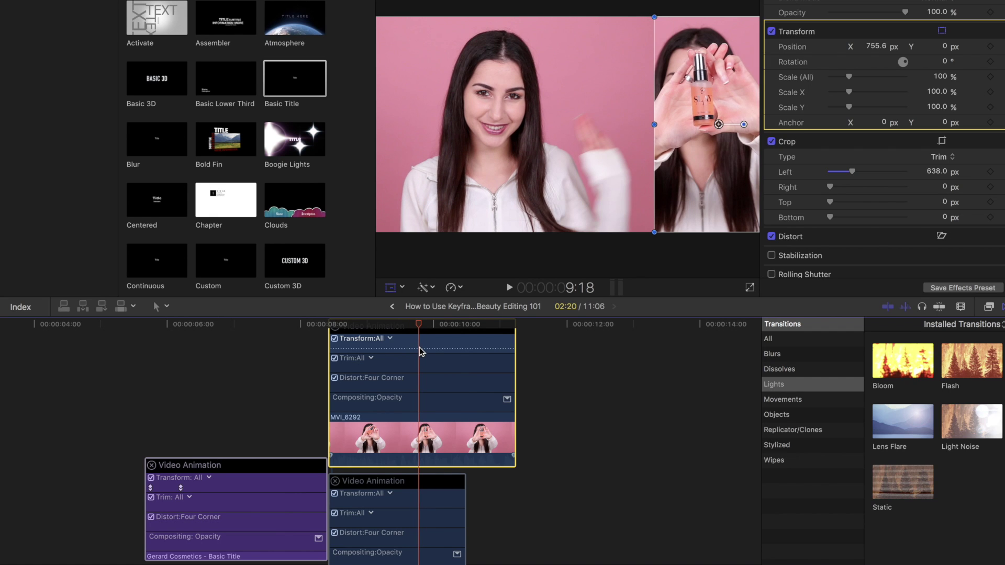
alt+click(419, 348)
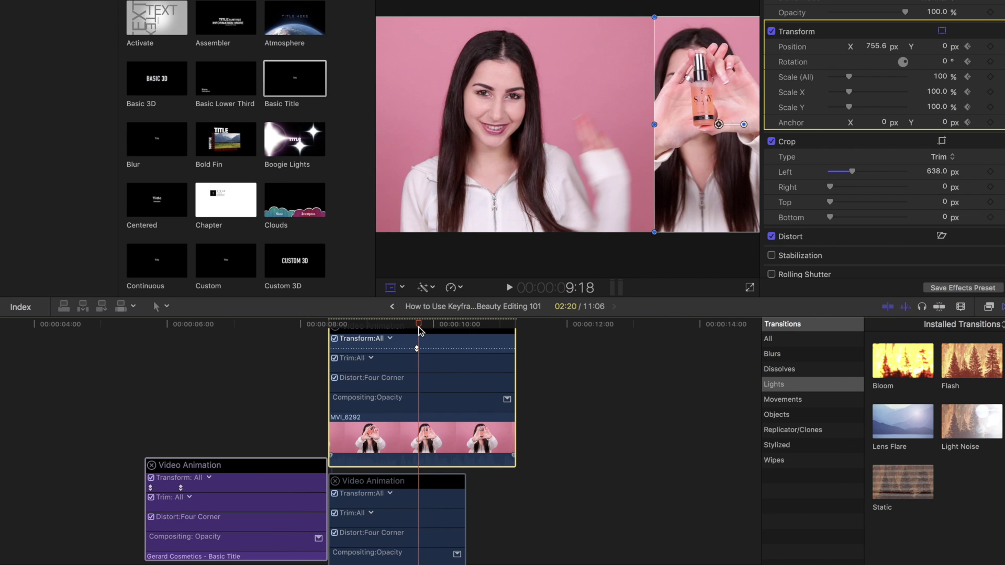
Keyframe the upper clip off screen at 9:20 with X position 1319.8 px, and play back the slide-out
drag(419, 329, 425, 330)
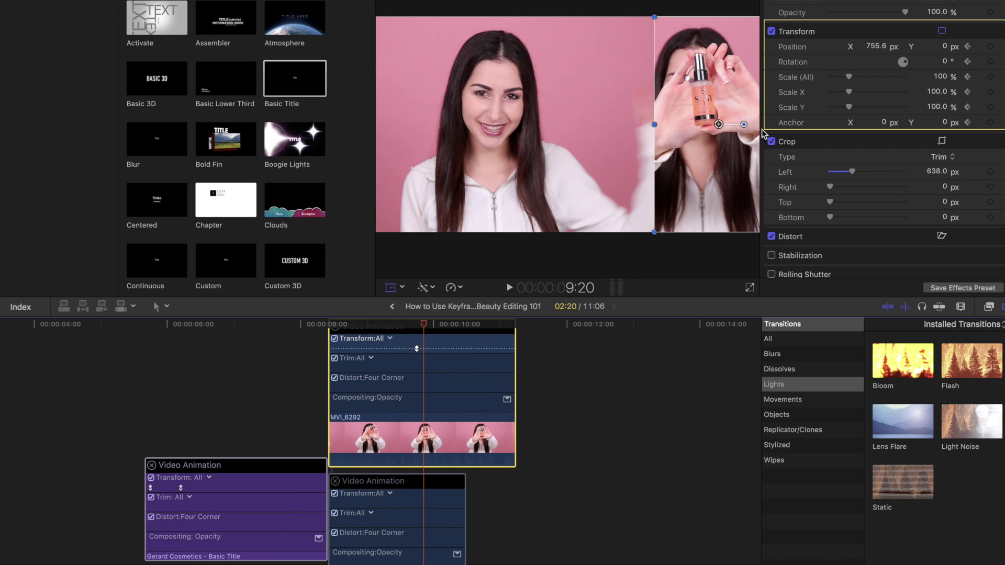
drag(718, 124, 829, 127)
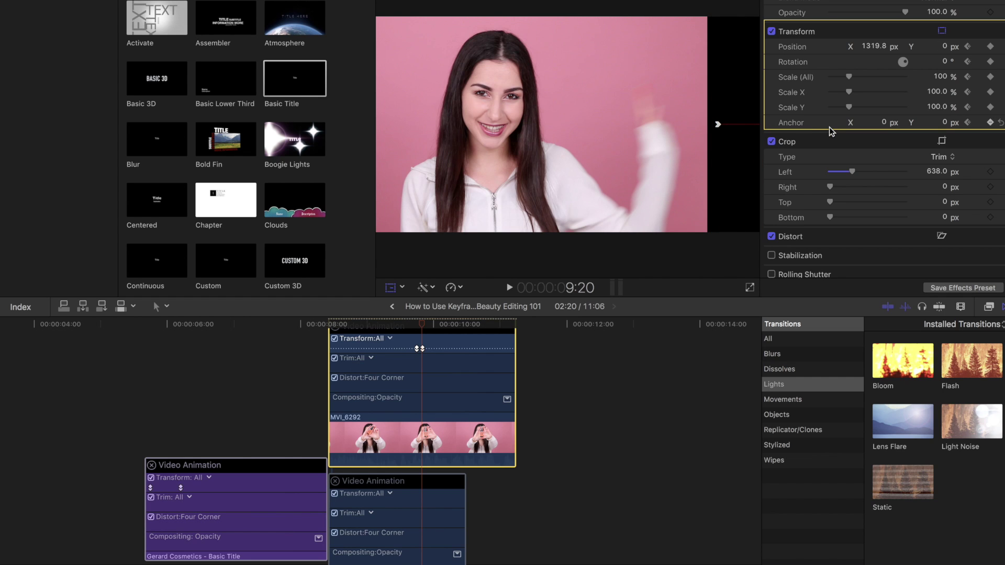
drag(422, 325, 400, 329)
key(space)
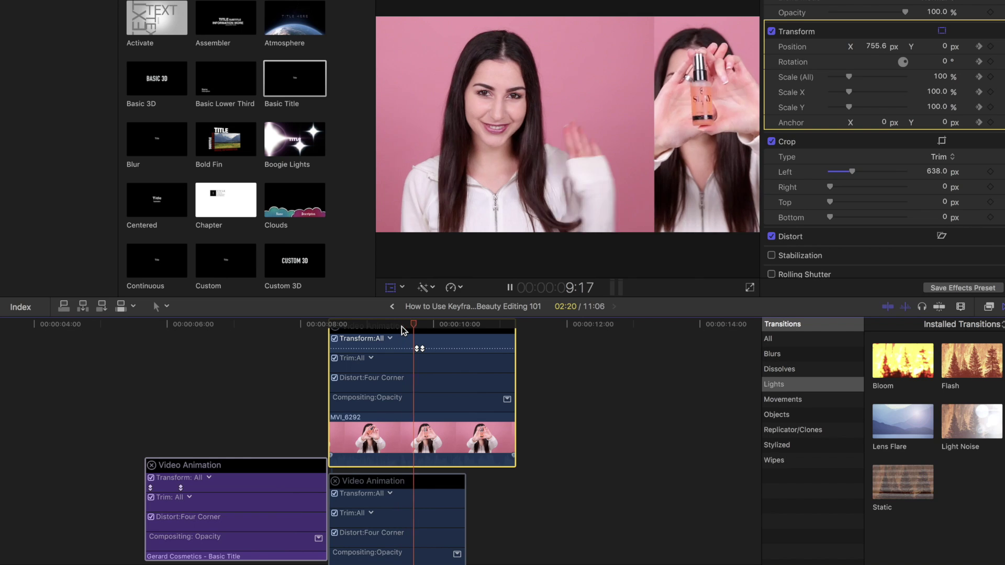
Add a Transform keyframe to the lower clip at 9:18, holding its X position at -261 px
key(space)
click(426, 326)
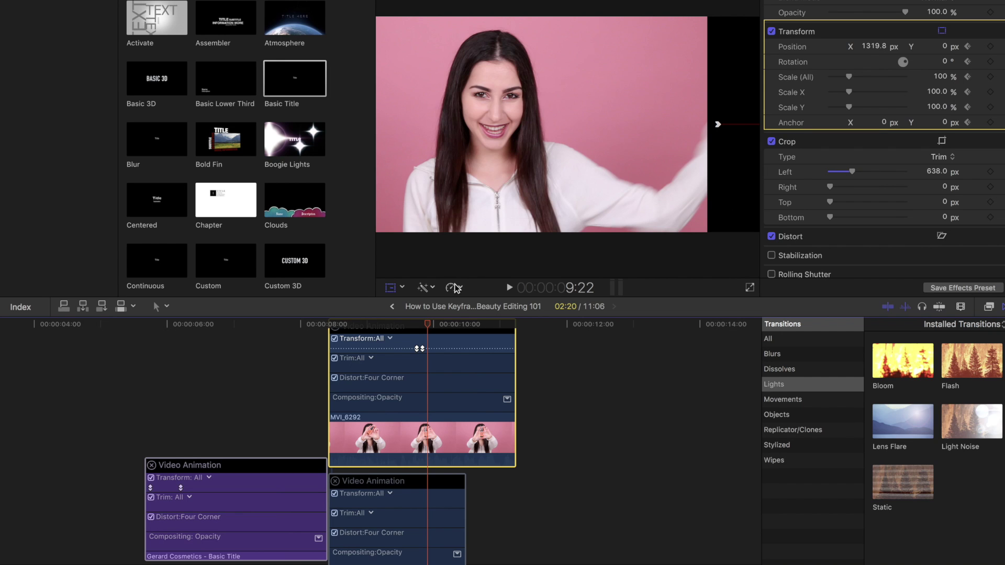
drag(429, 322, 417, 324)
click(419, 505)
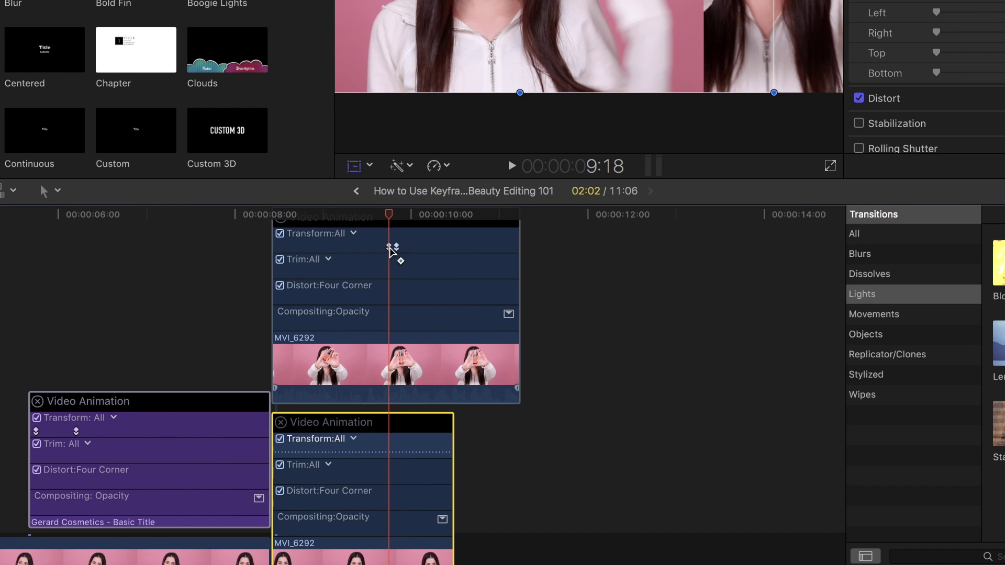
key(alt+k)
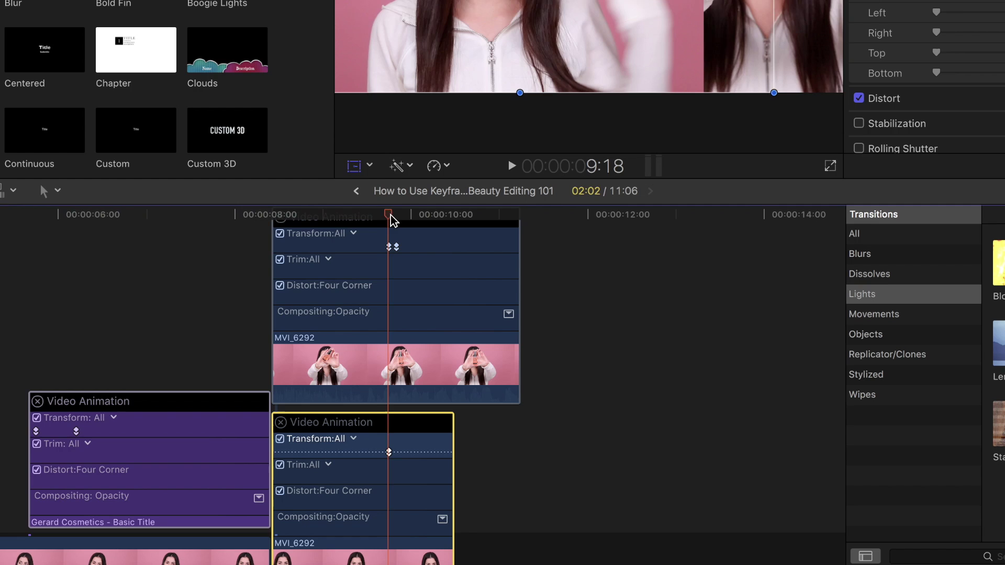
Keyframe the lower clip's X position to 0 px at 9:20 and play back its slide to centre
drag(417, 323, 426, 329)
drag(402, 220, 398, 220)
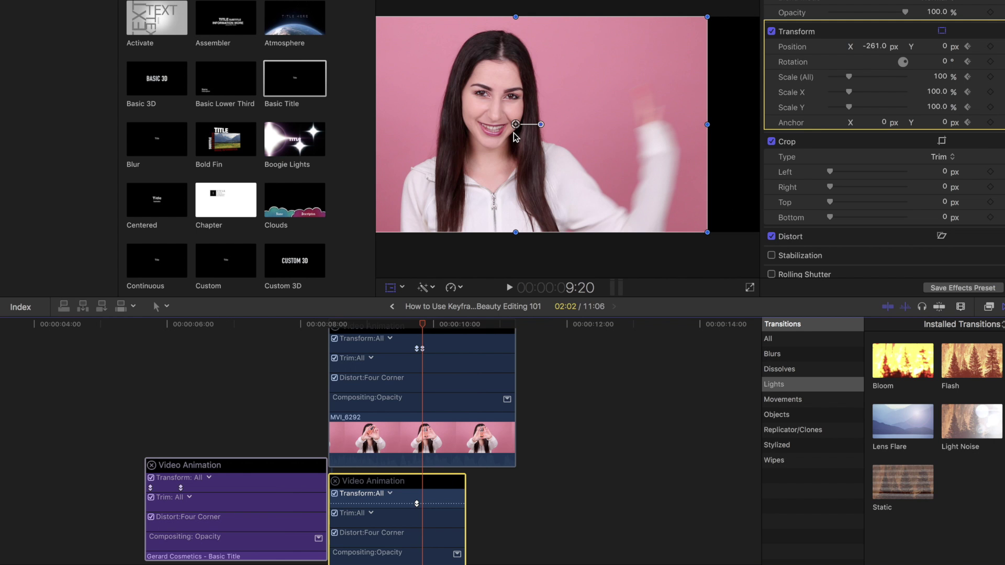
click(874, 47)
text(0)
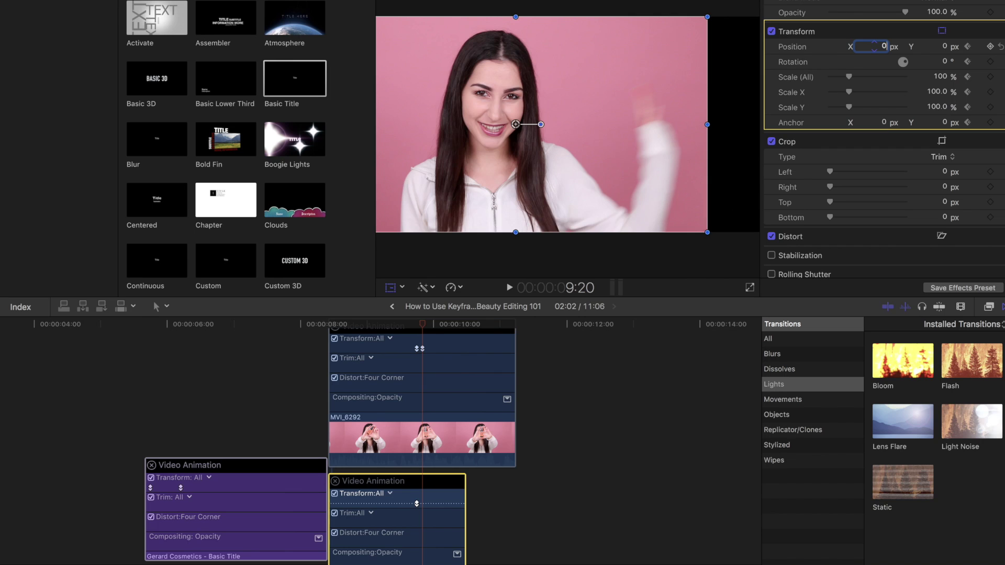
key(Return)
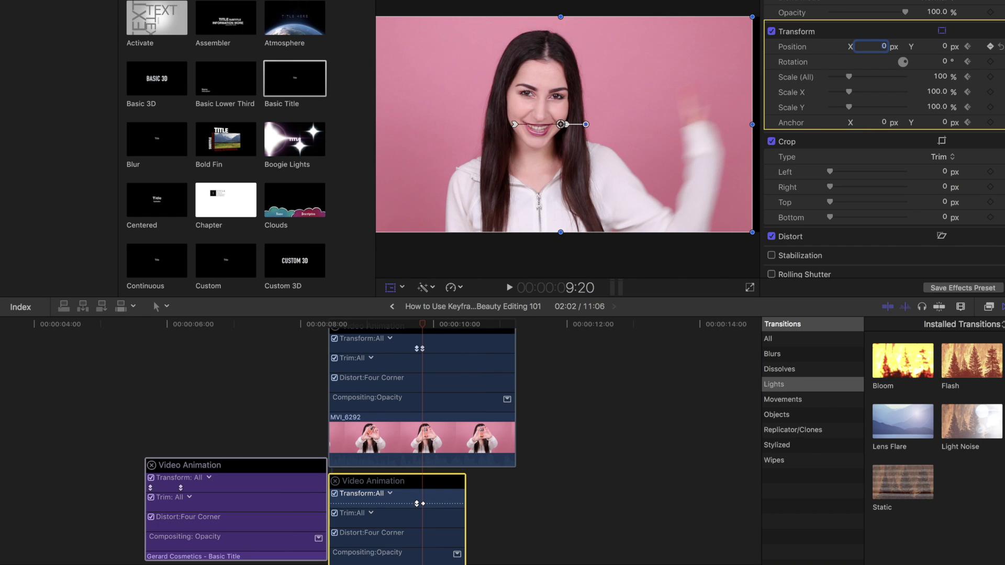
drag(423, 329, 329, 328)
key(space)
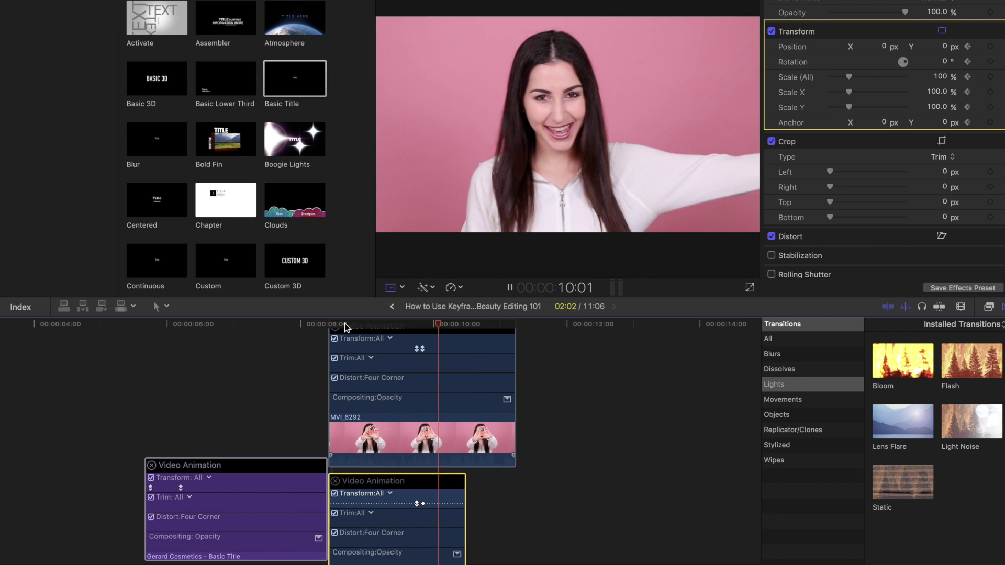
key(space)
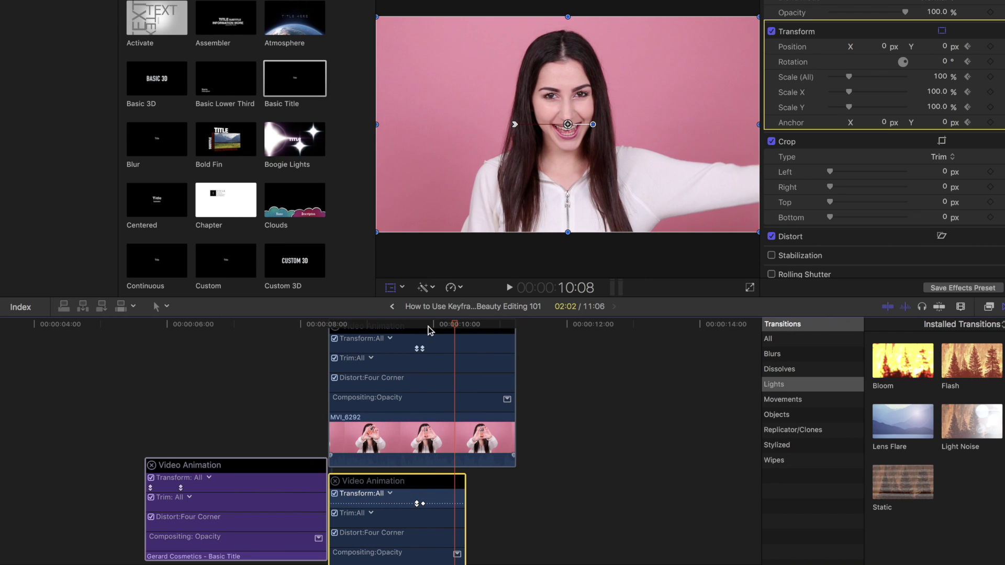
Move the lower clip's second Transform keyframe earlier, right next to the first one, and play back the split-screen exit
key(shift+Left)
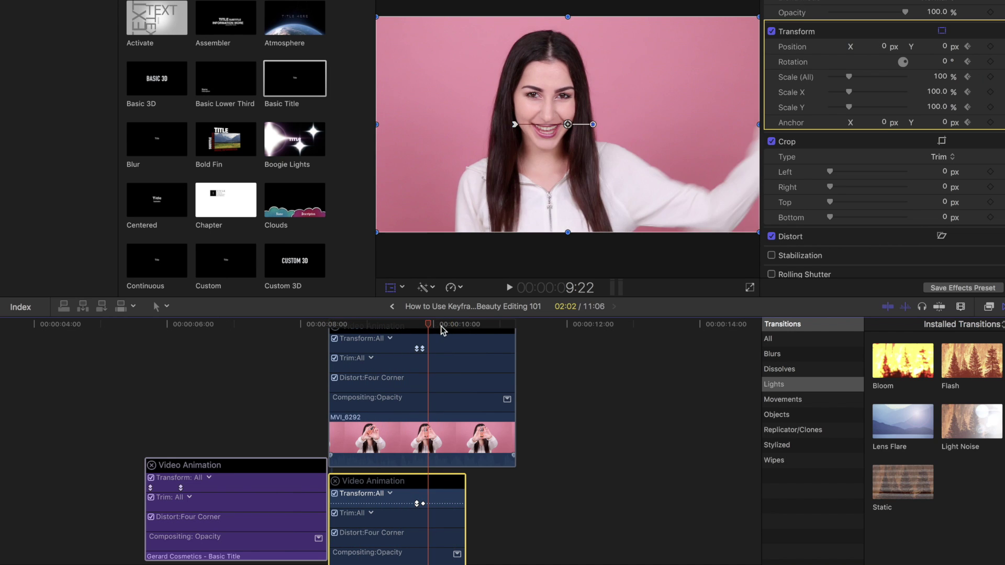
key(Left)
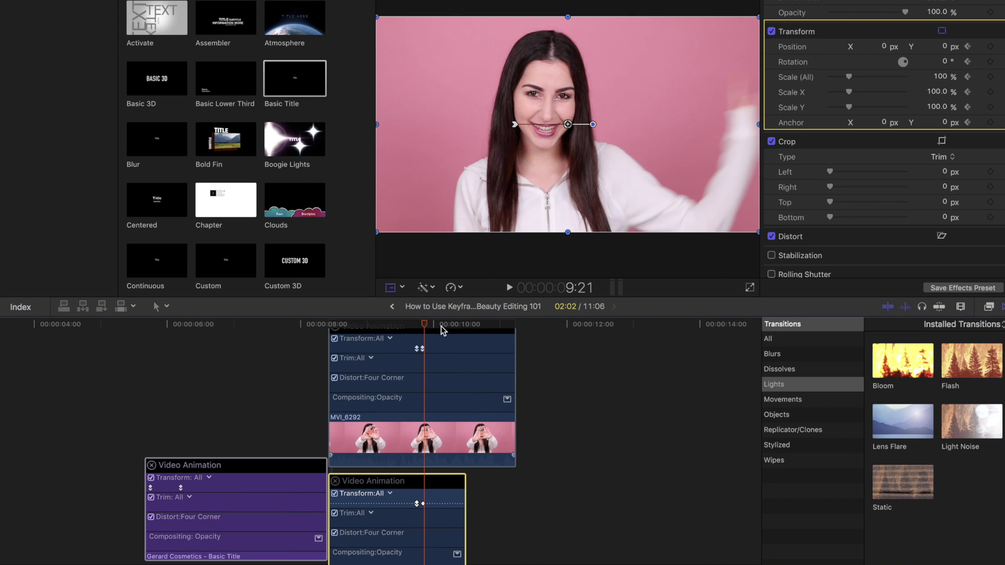
key(Left)
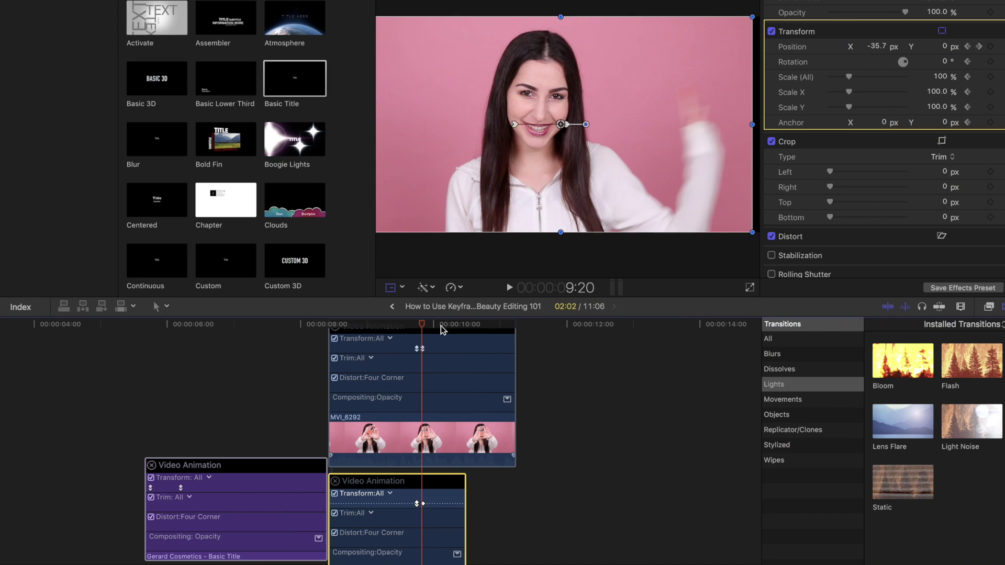
key(Left)
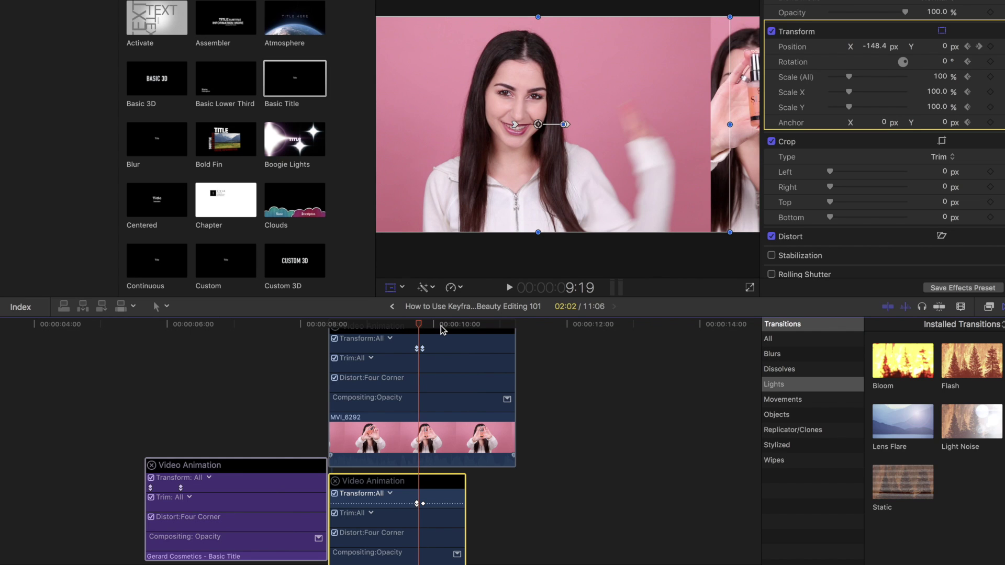
key(Right)
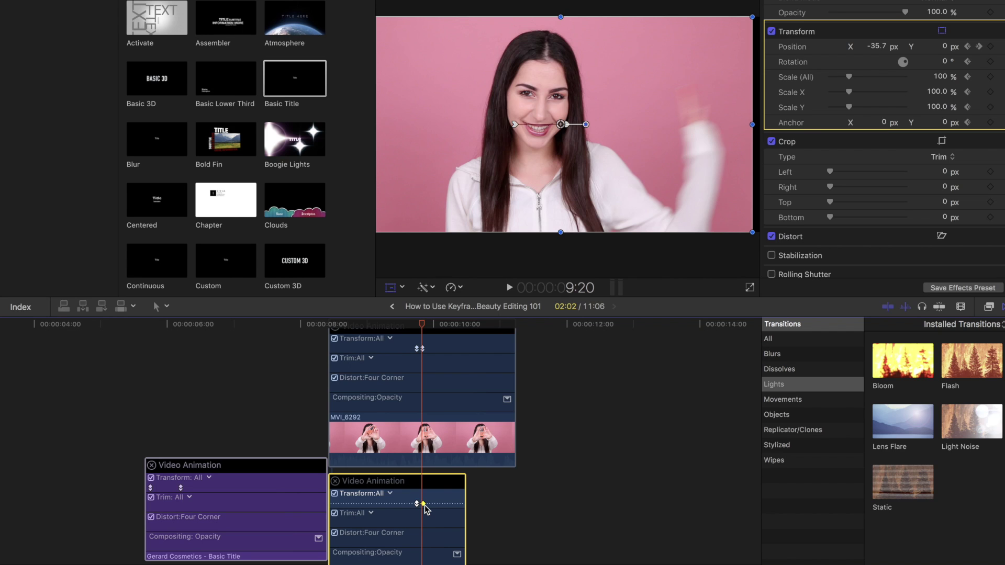
drag(422, 504, 419, 504)
drag(422, 330, 335, 329)
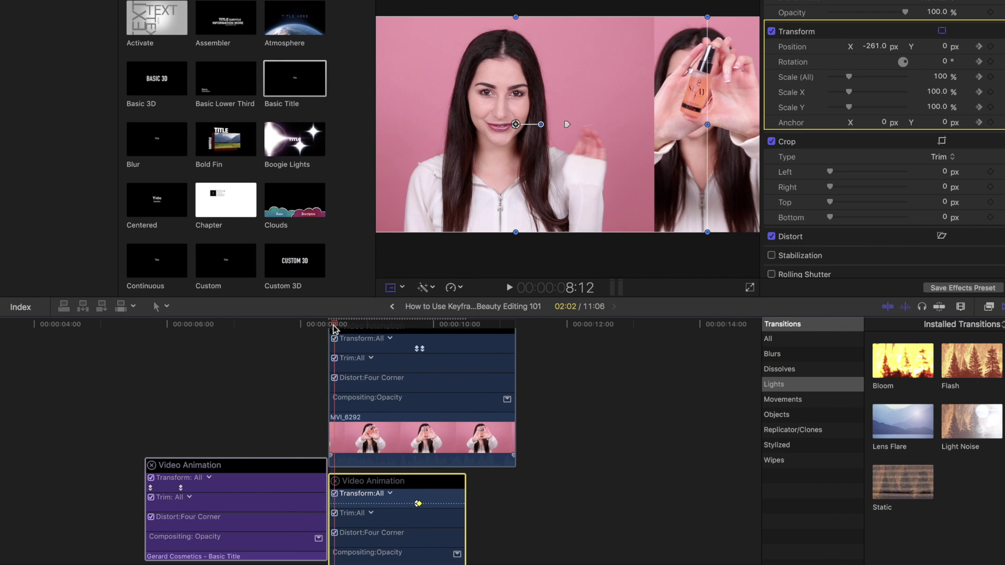
key(space)
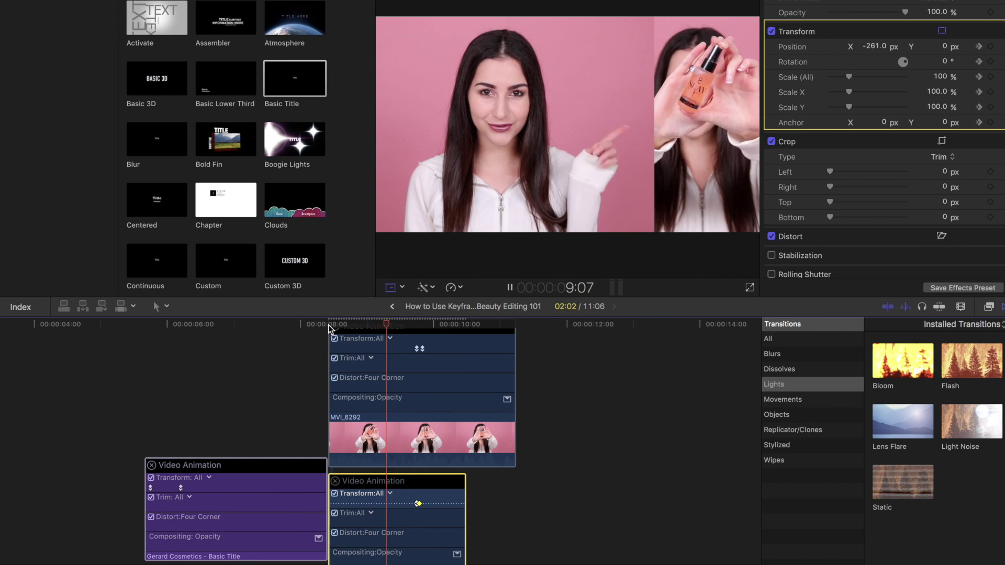
key(space)
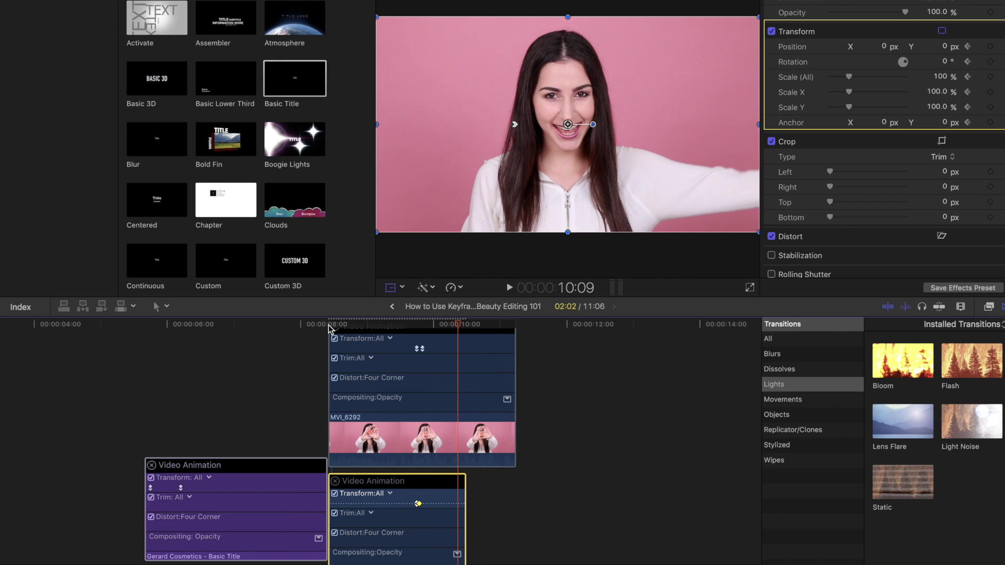
Move the upper clip's off-screen Transform keyframe later, to about 10:01, and play back the slower slide-out
click(413, 326)
click(422, 326)
click(413, 326)
click(416, 325)
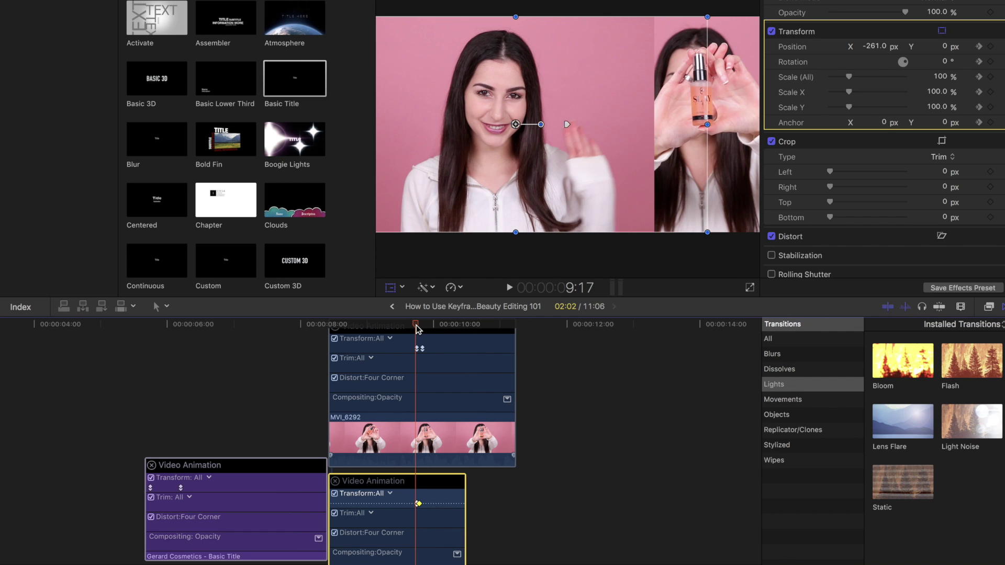
click(418, 326)
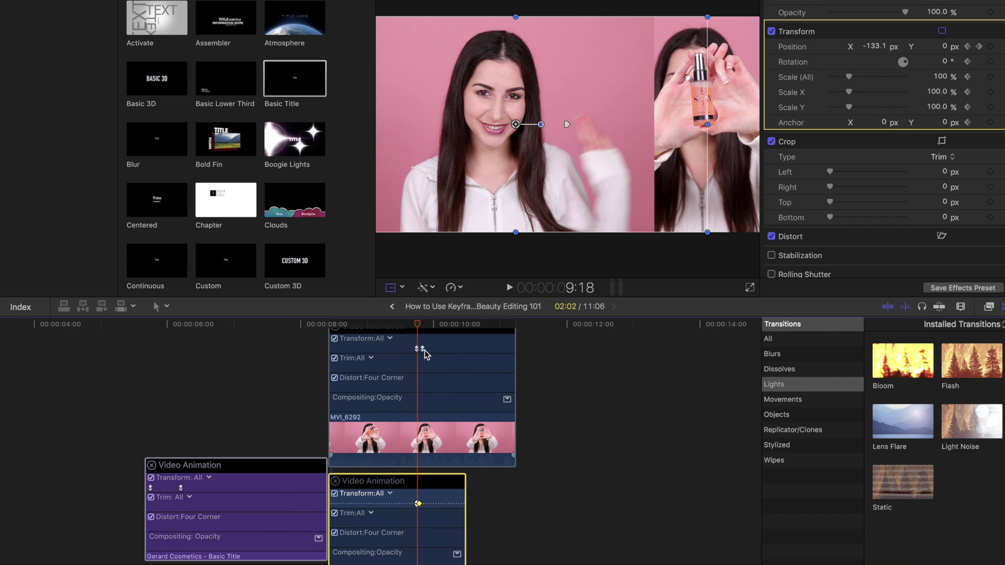
drag(423, 349, 436, 349)
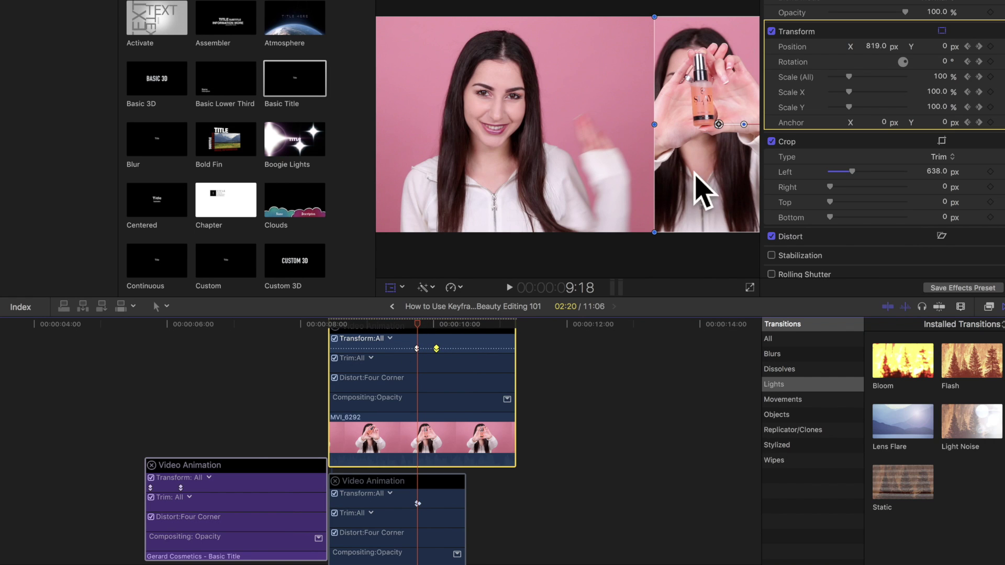
drag(417, 325, 390, 326)
key(Left)
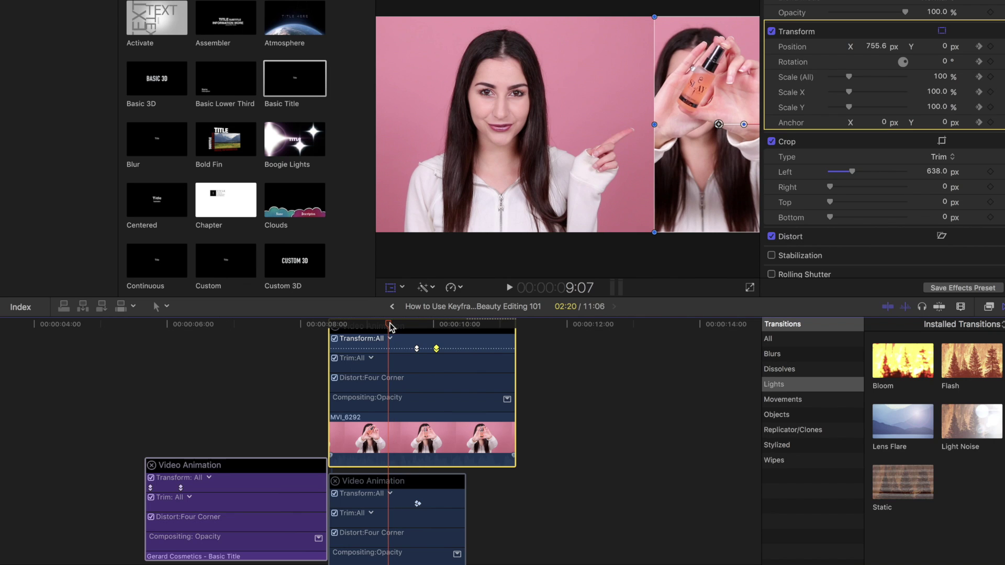
key(space)
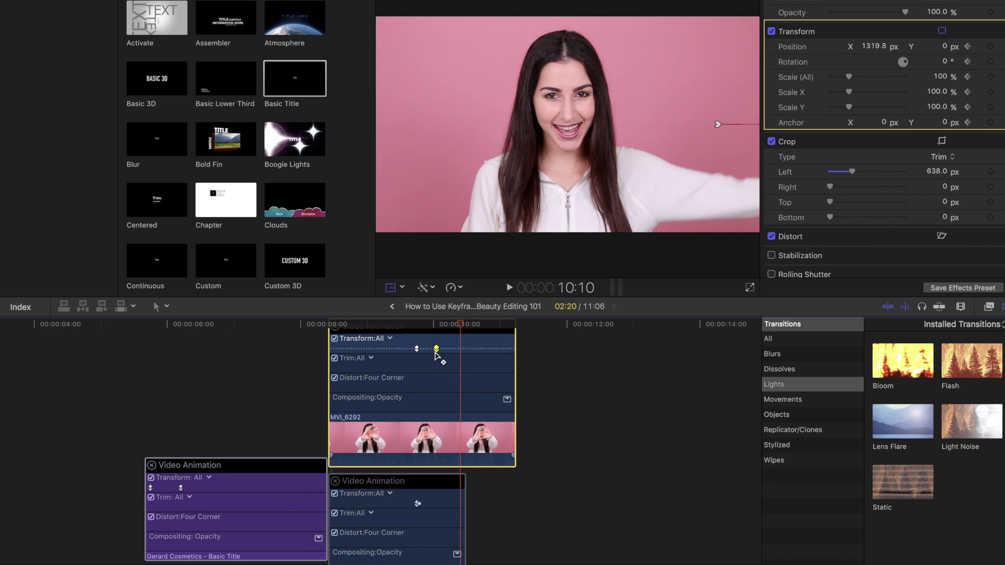
Move the upper clip's off-screen Transform keyframe to about 9:23 and play back the slide-out
drag(436, 348, 430, 348)
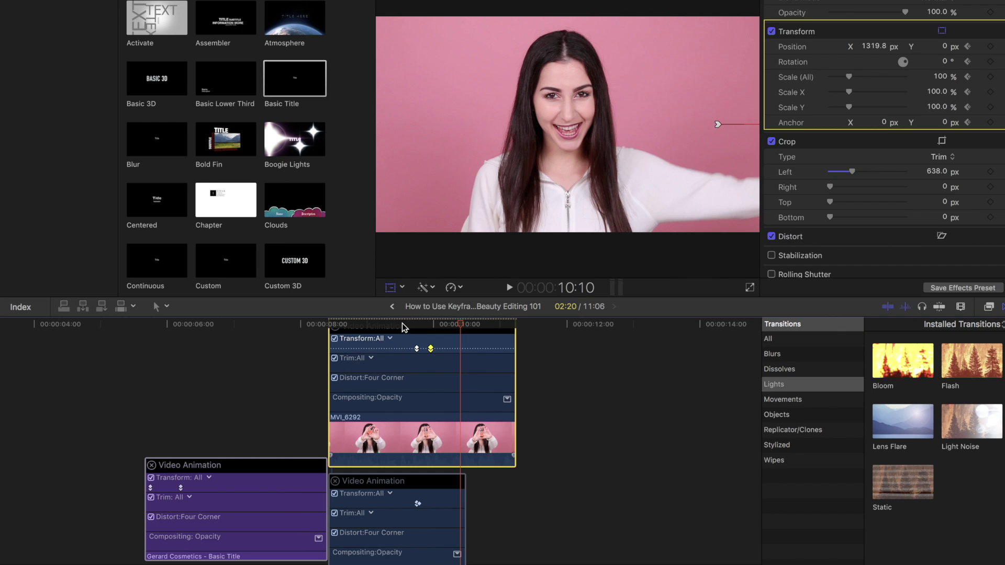
click(404, 323)
key(space)
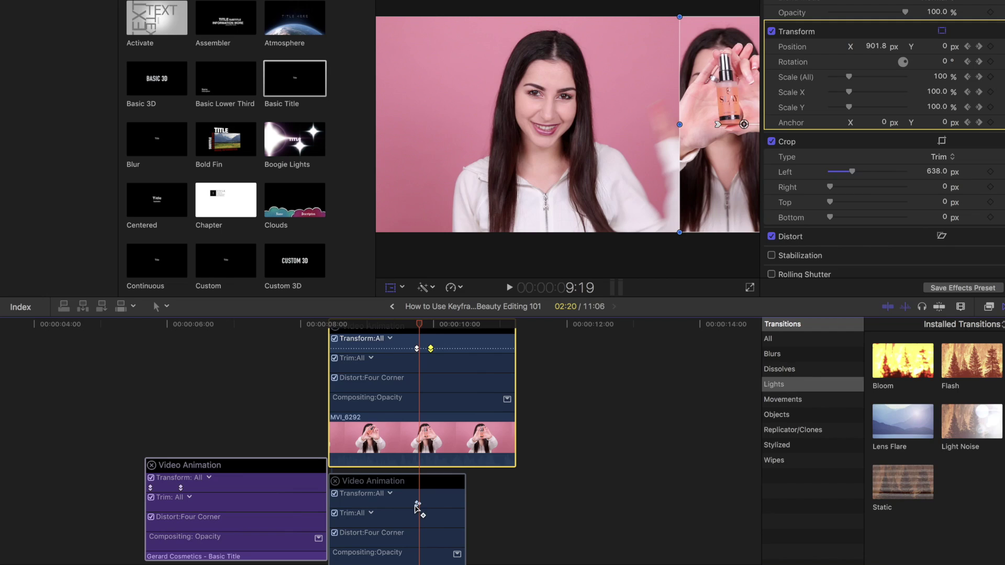
Retime the lower clip's Transform keyframes to start at 9:18 and end at about 9:21, and play back the result
click(417, 504)
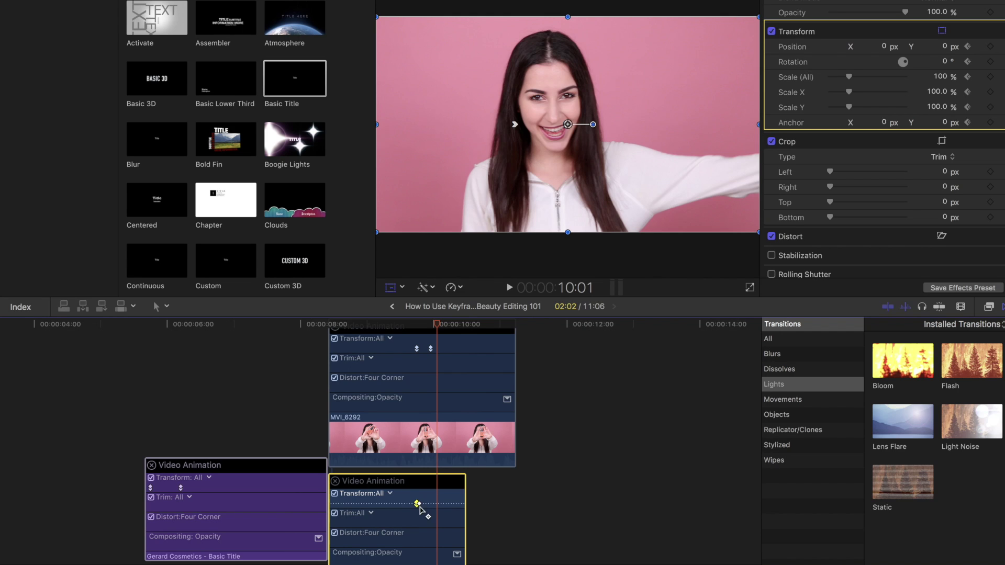
drag(426, 503, 431, 503)
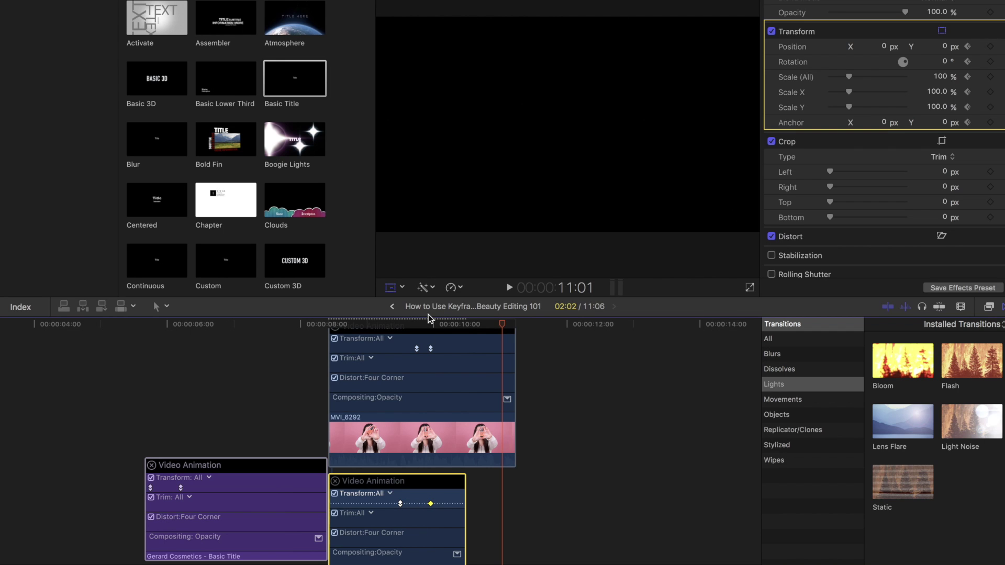
drag(424, 322, 420, 325)
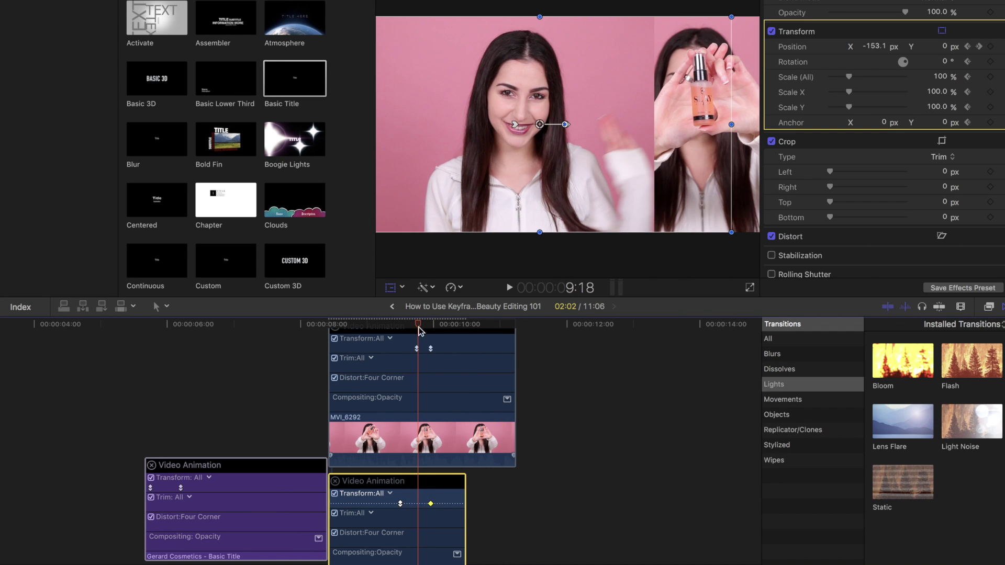
drag(400, 503, 424, 504)
click(430, 505)
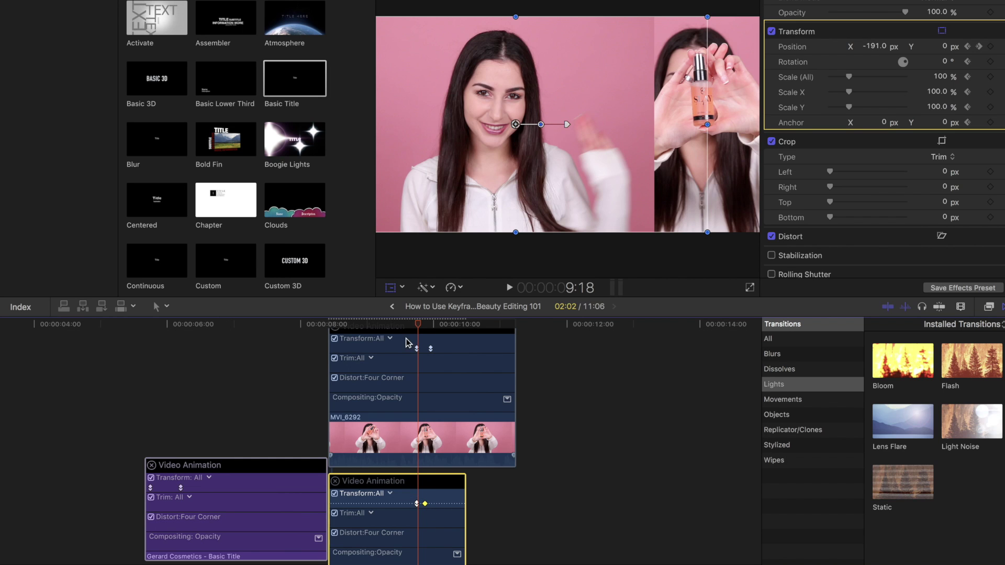
drag(418, 324, 395, 329)
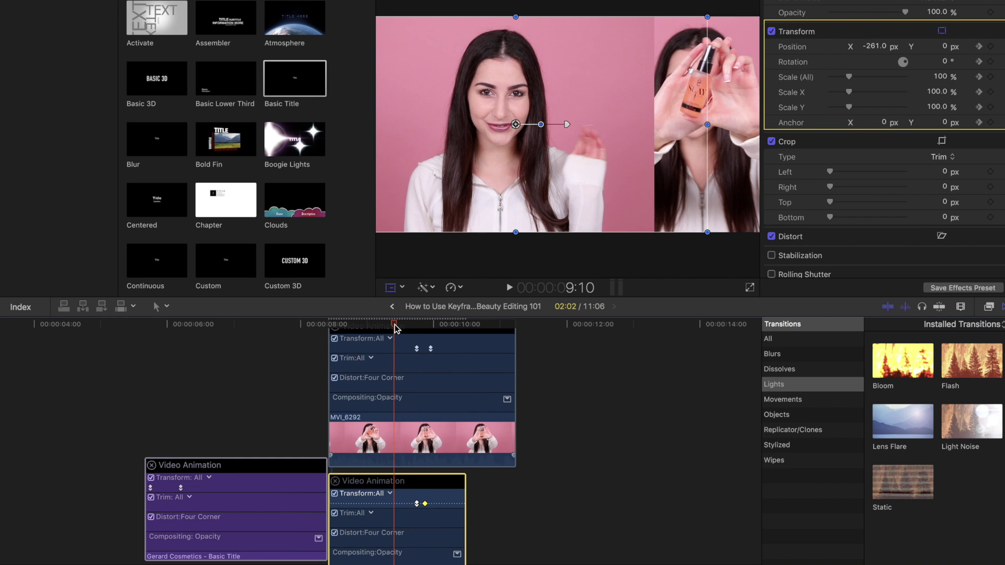
key(space)
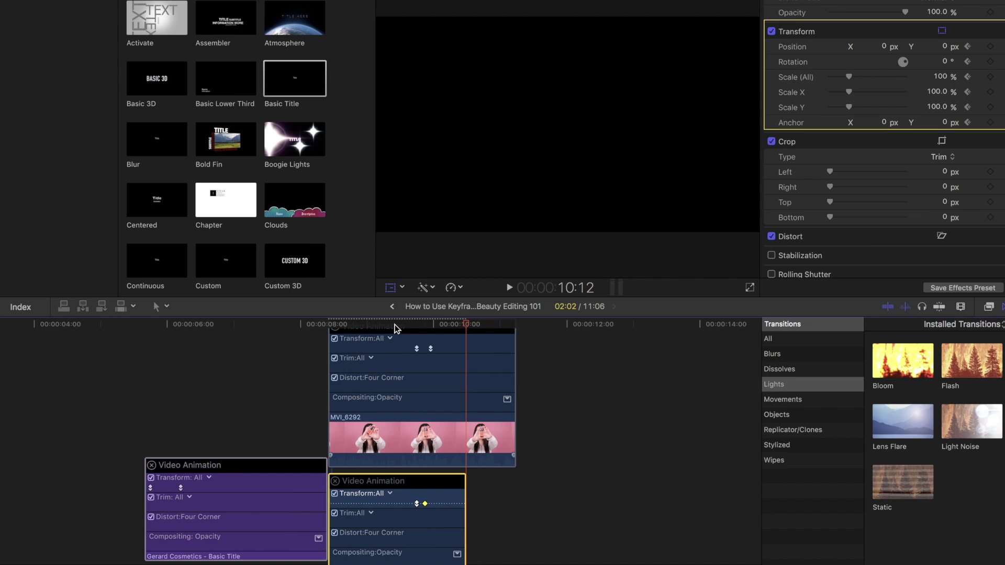
Check the split-screen exit frame by frame from 9:19 to 9:23, and play it back from 8:10
click(422, 324)
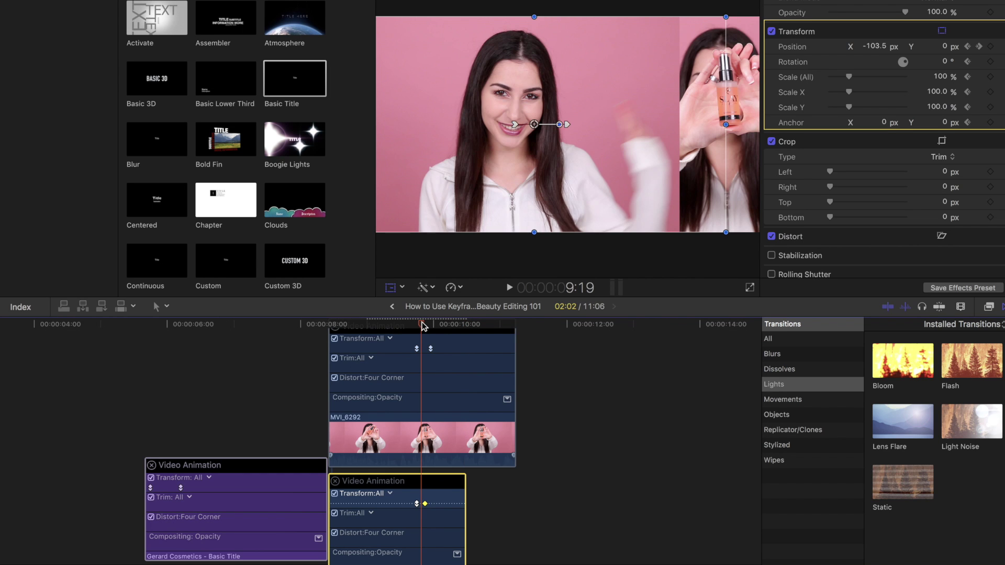
key(Right)
key(Right)
key(Right)
key(Right)
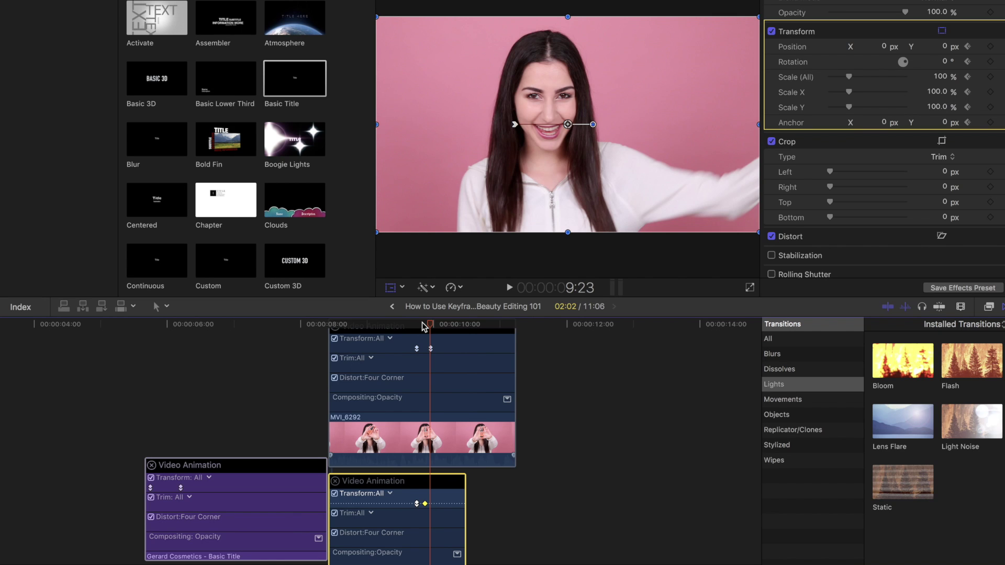
click(329, 323)
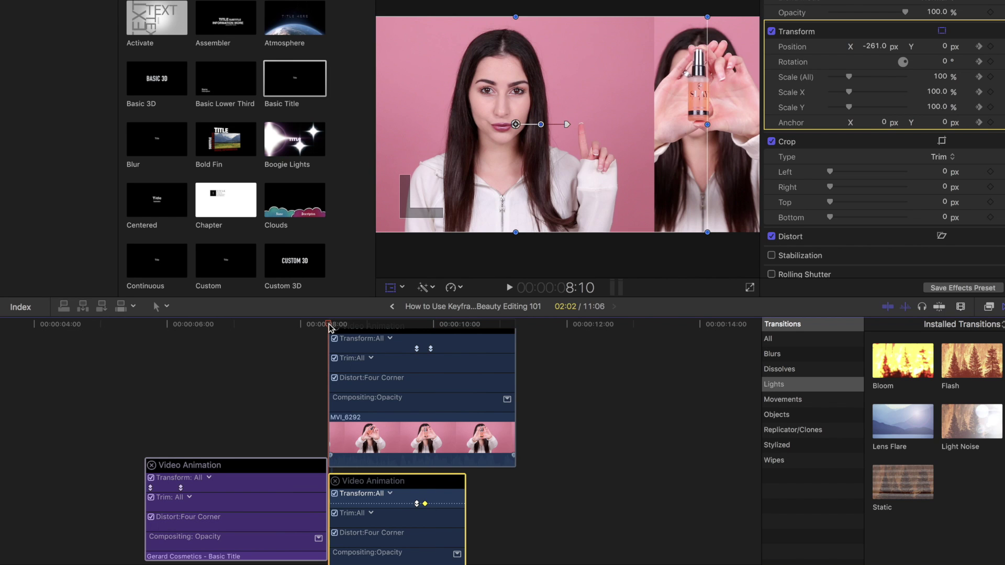
key(space)
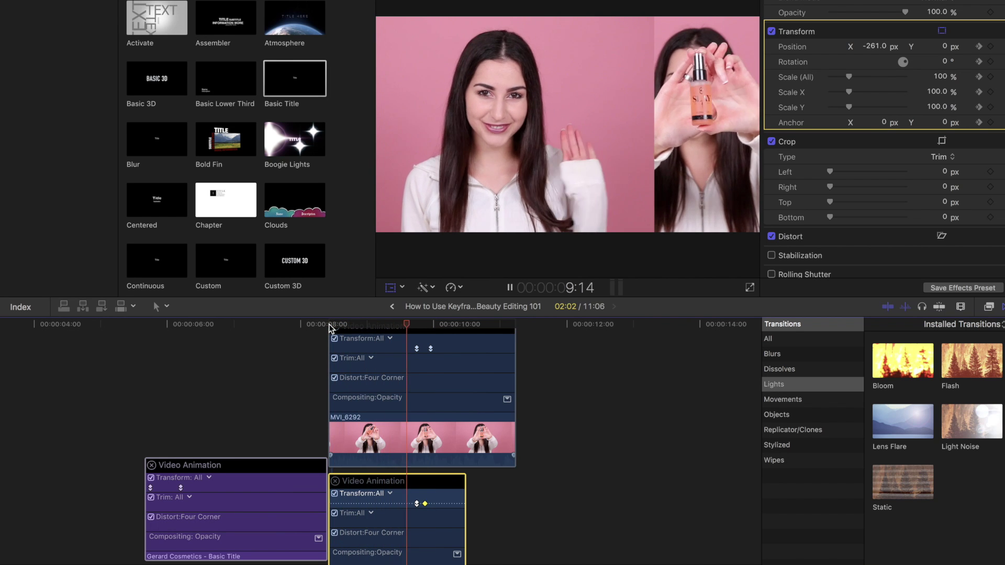
key(space)
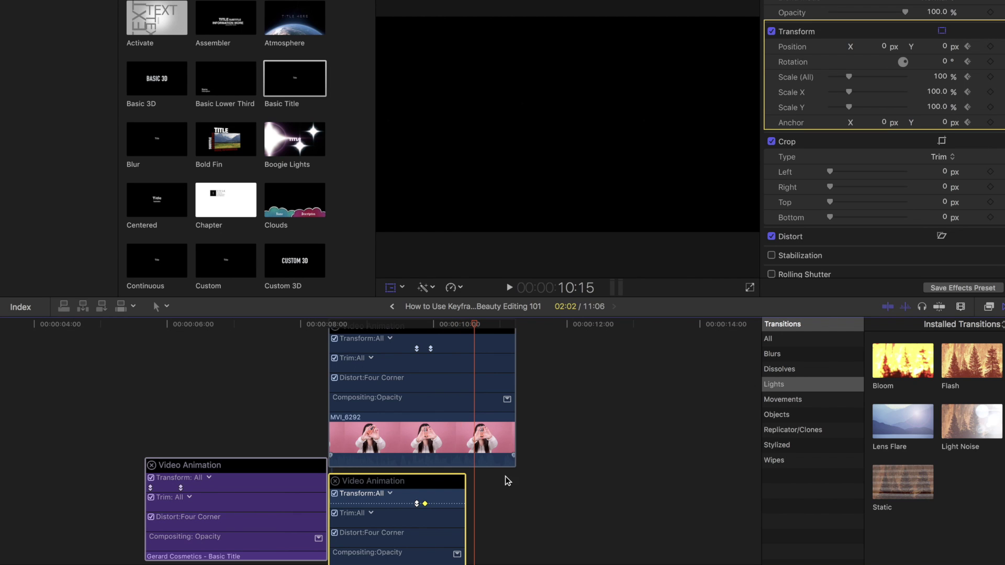
Trim the upper clip's end to line up with the lower clip's end at 10:12, and play the sequence from the start
scroll(505, 477, down, 2)
drag(514, 406, 462, 408)
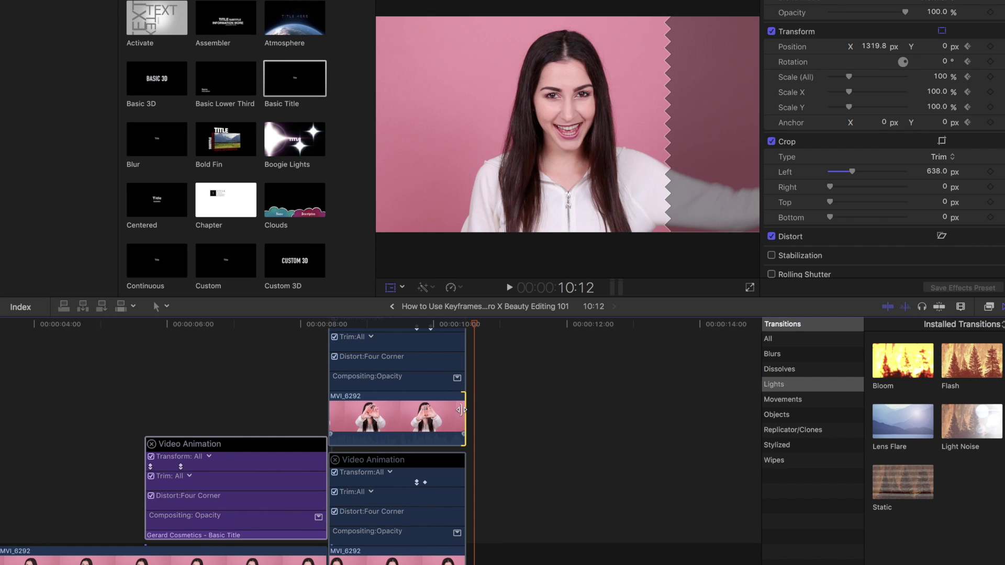
scroll(460, 410, down, 2)
scroll(153, 300, left, 5)
click(17, 326)
key(space)
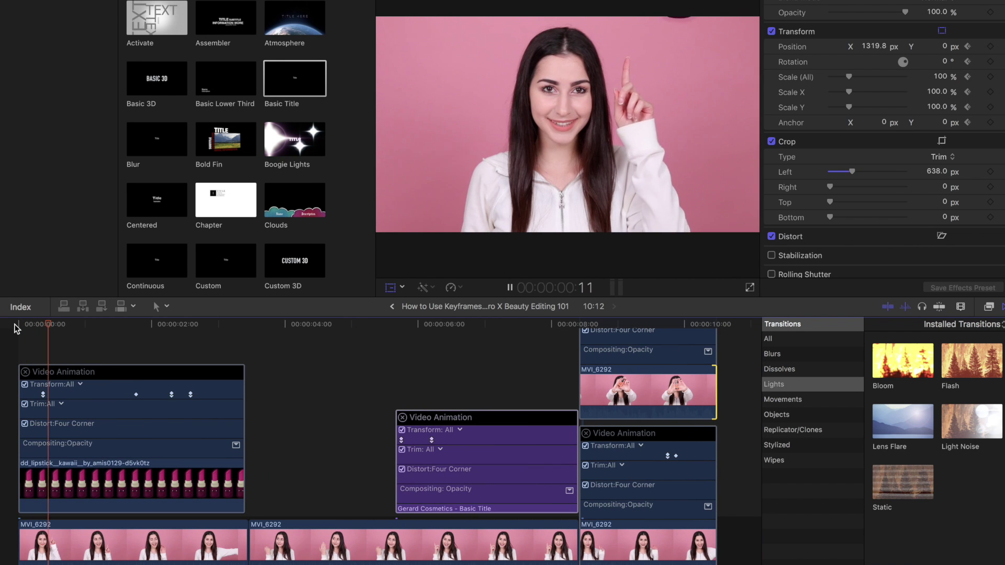